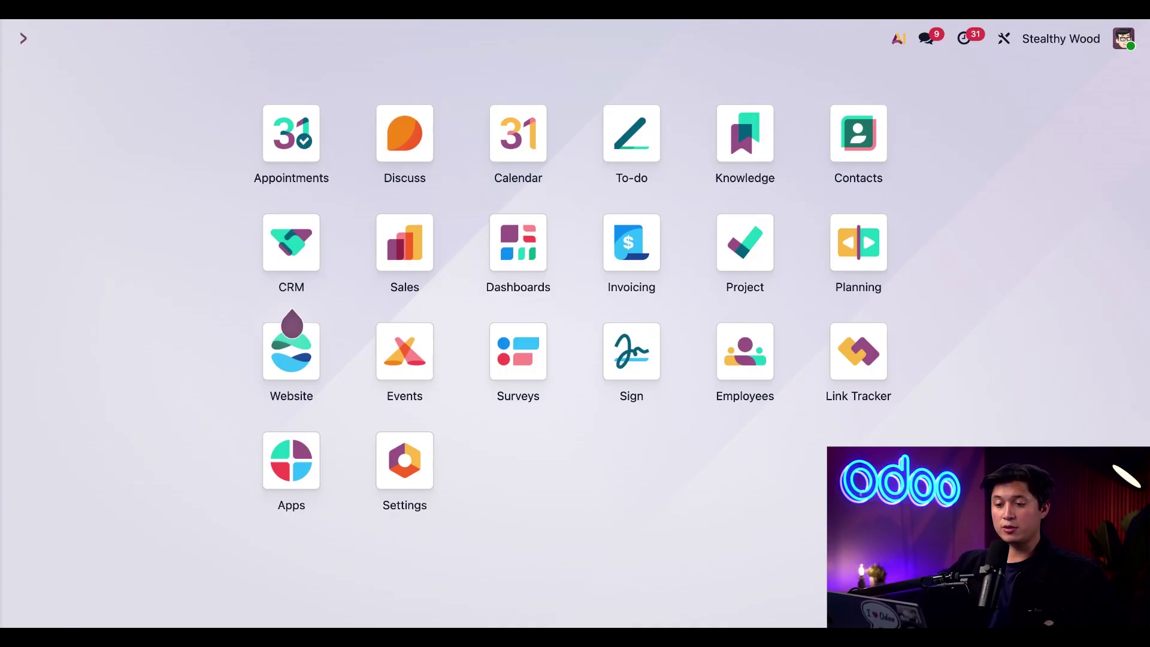
Step: In the Appointments app, open Configuration > Resources to list Court 1 through Court 4
left_click(295, 141)
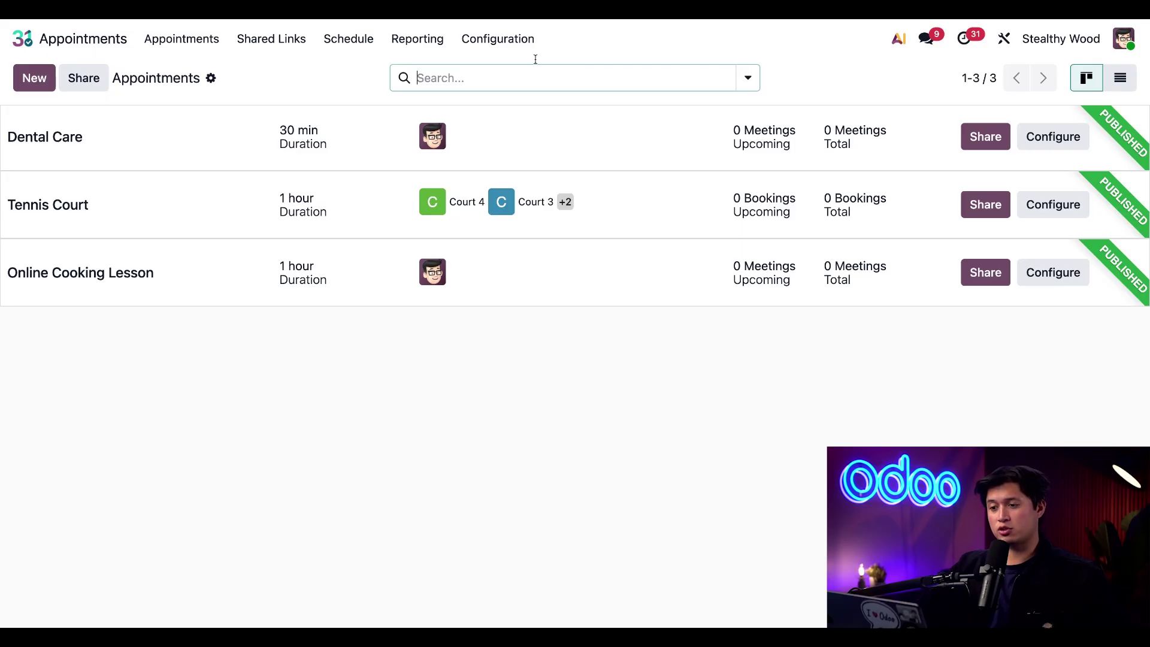
left_click(518, 39)
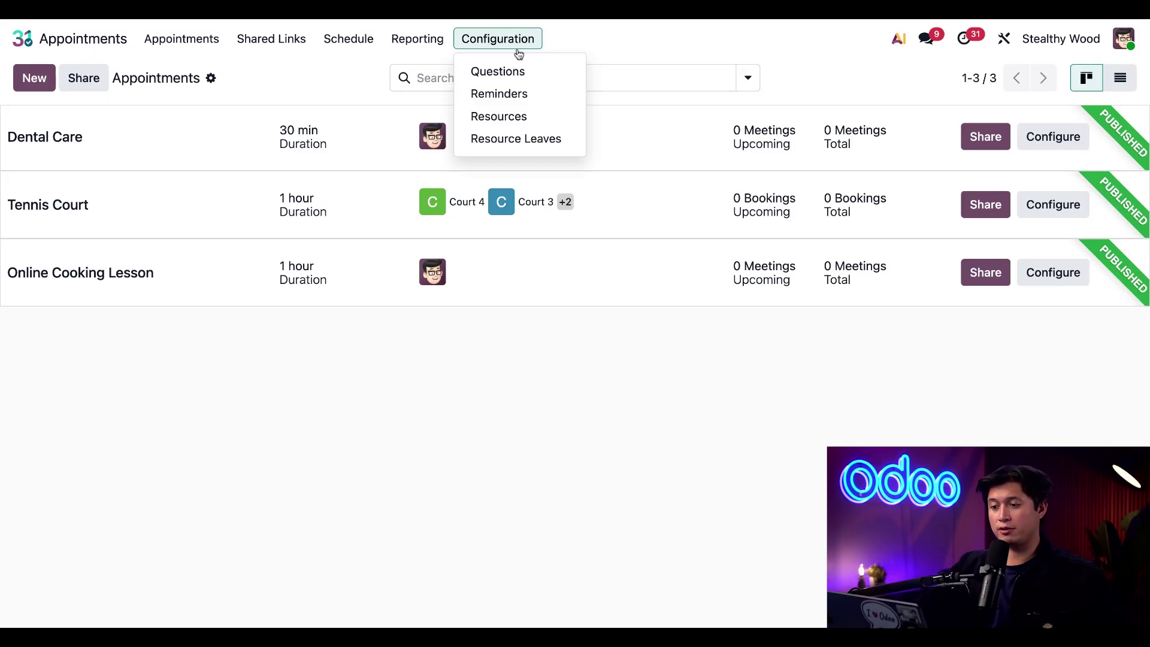
left_click(528, 119)
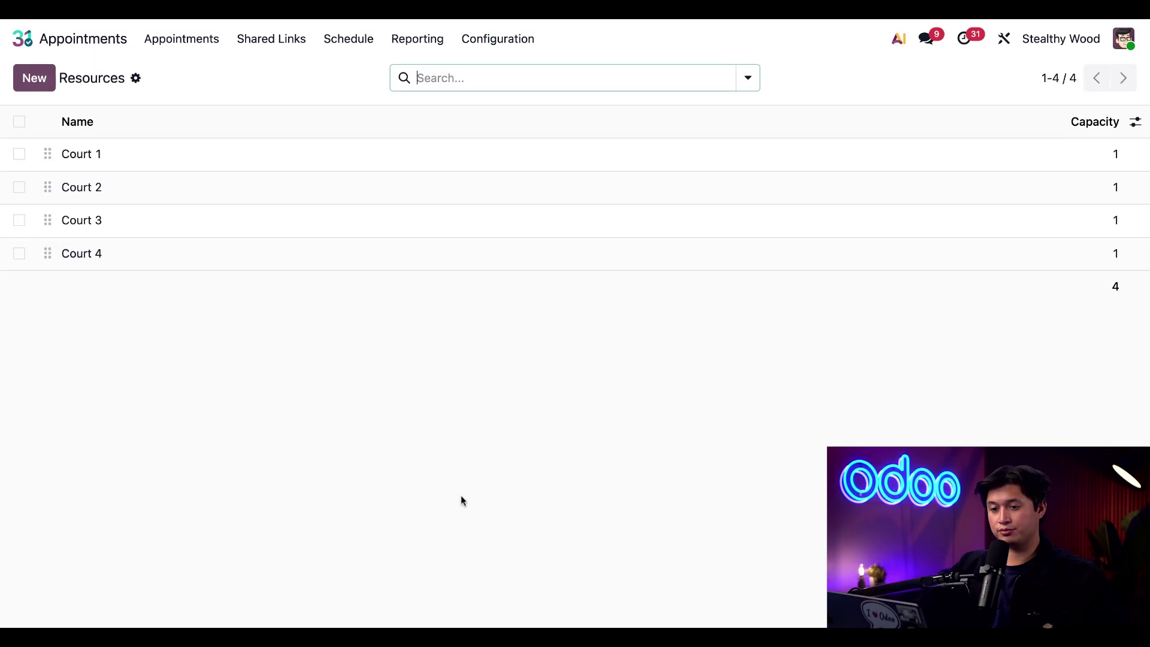
Step: Create a new resource named 'Furniture Showroom' with capacity 5
left_click(32, 78)
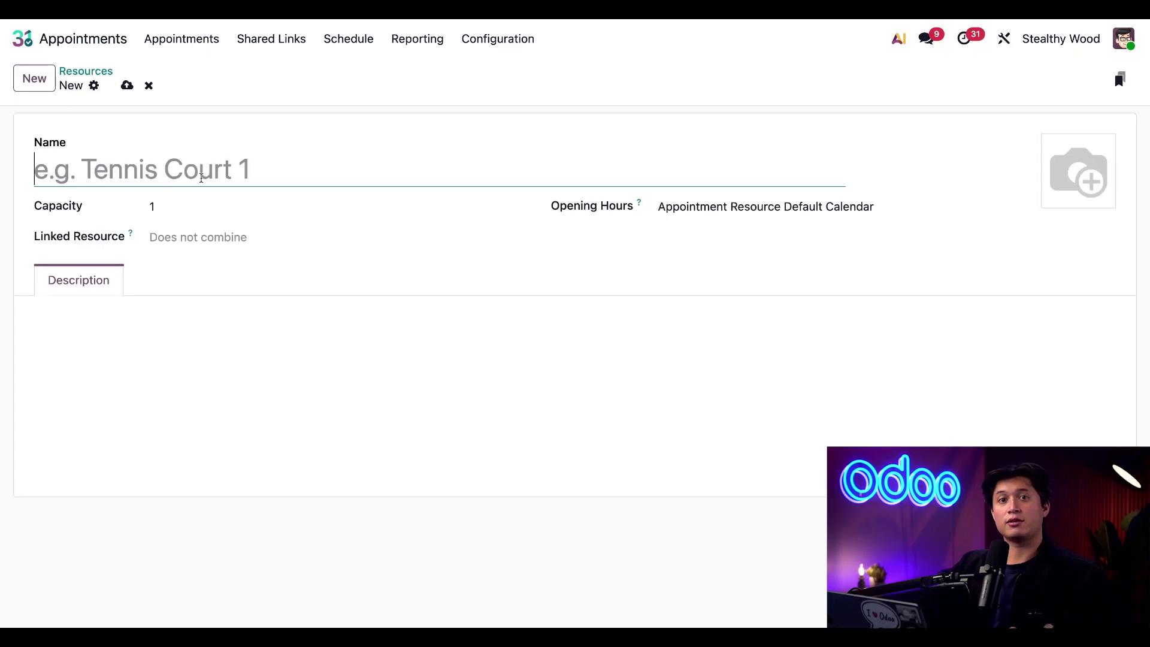
type("Furni")
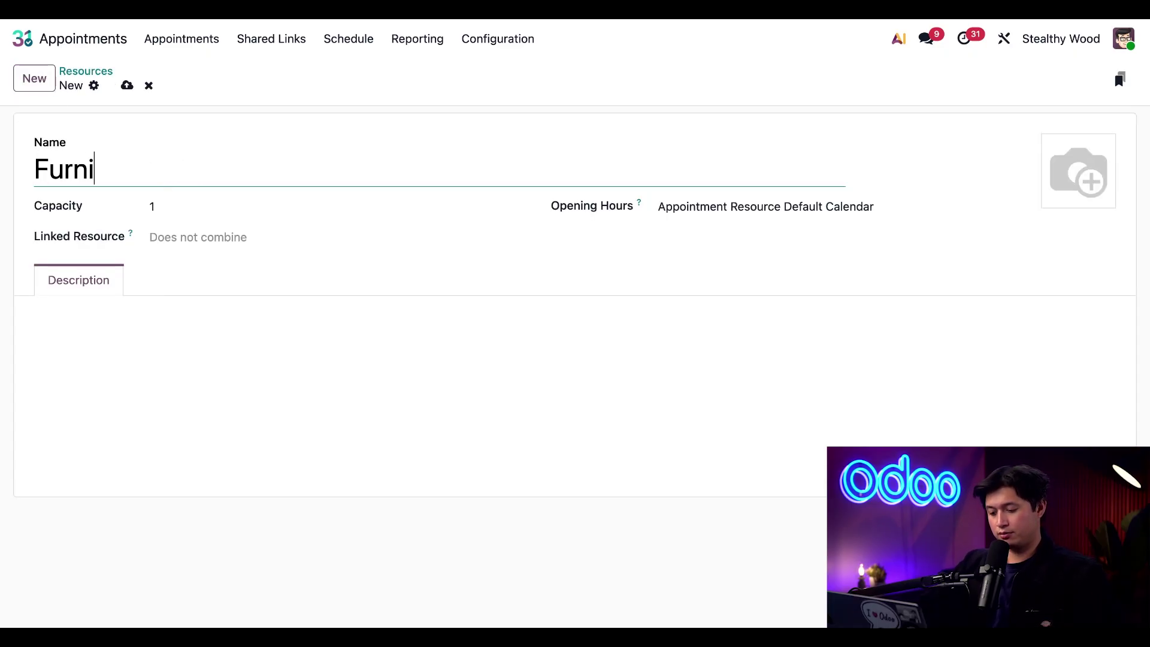
type("ture Showroom")
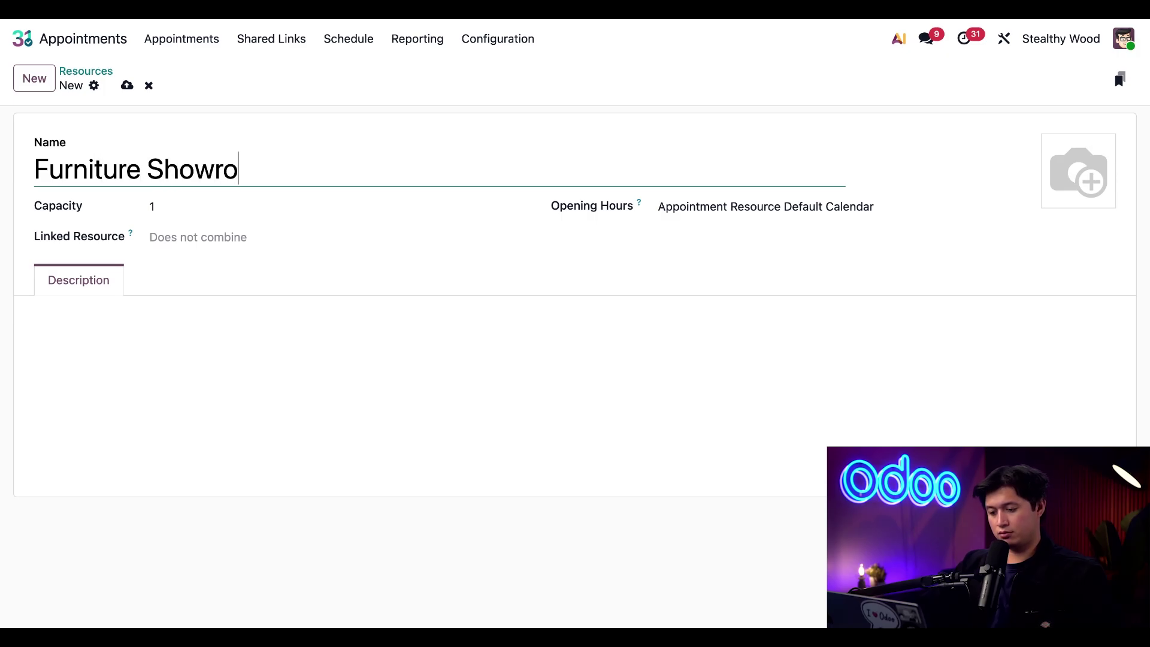
left_click(345, 283)
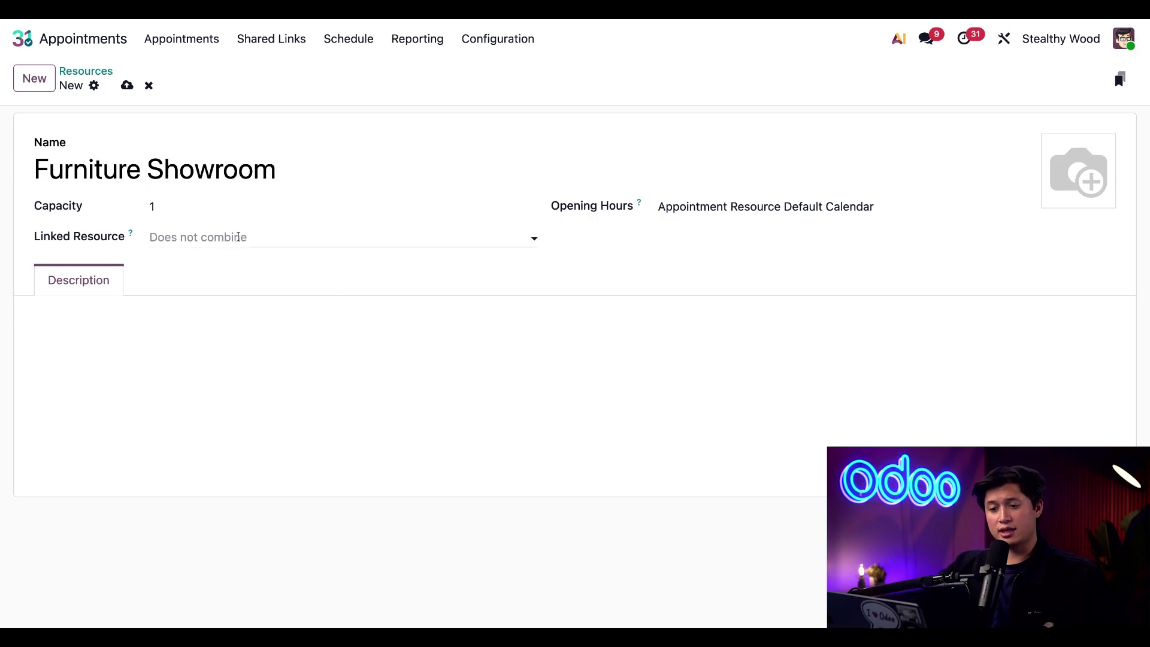
left_click(196, 208)
type("5")
left_click(1037, 279)
Step: Upload a showroom photo and paste the design-pieces description for the resource
left_click(1057, 199)
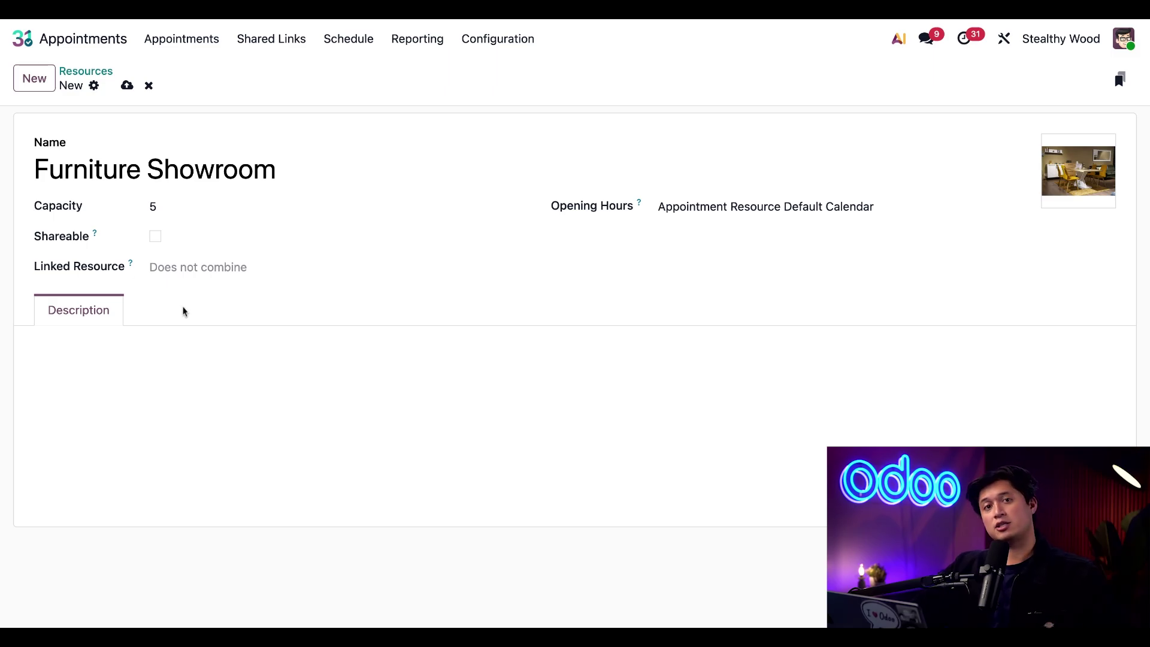
left_click(100, 393)
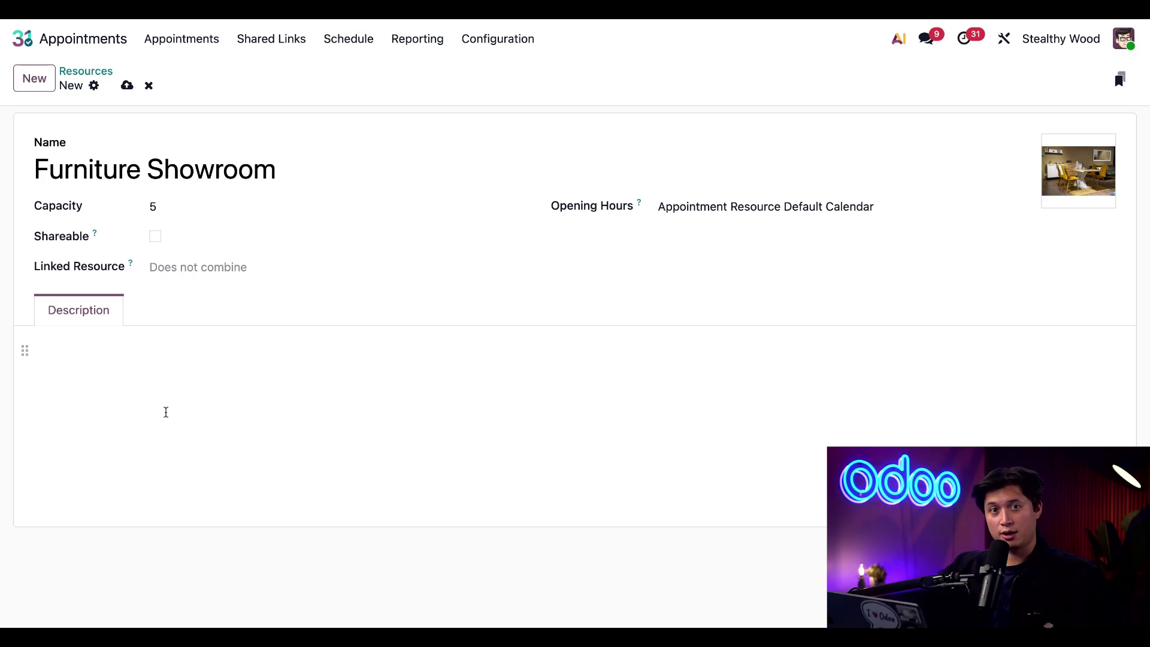
type("Check out our latest custom design pieces!")
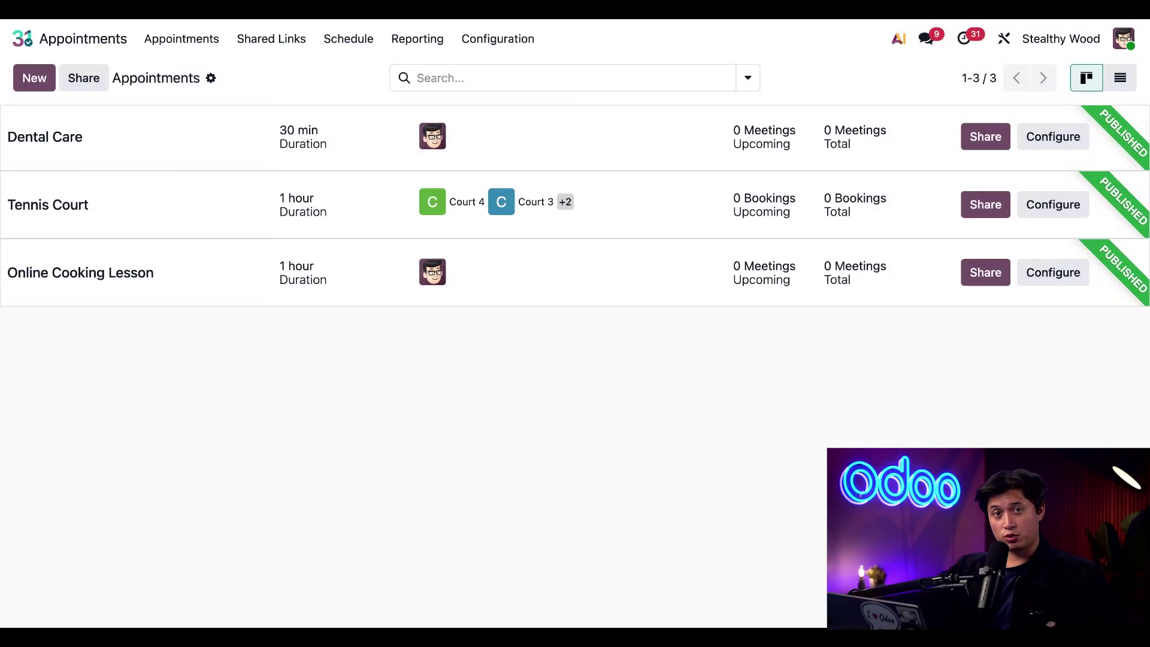
Step: Create a Meeting-preset appointment type titled 'Showroom Tour' and add a showroom photo
left_click(42, 84)
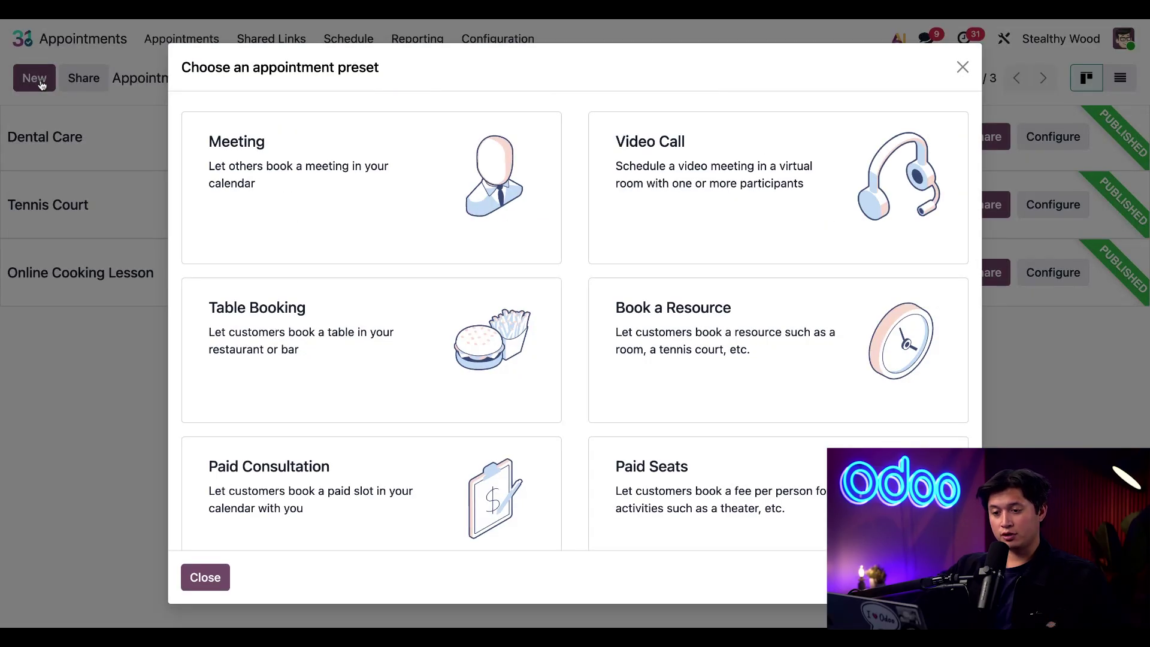
left_click(314, 214)
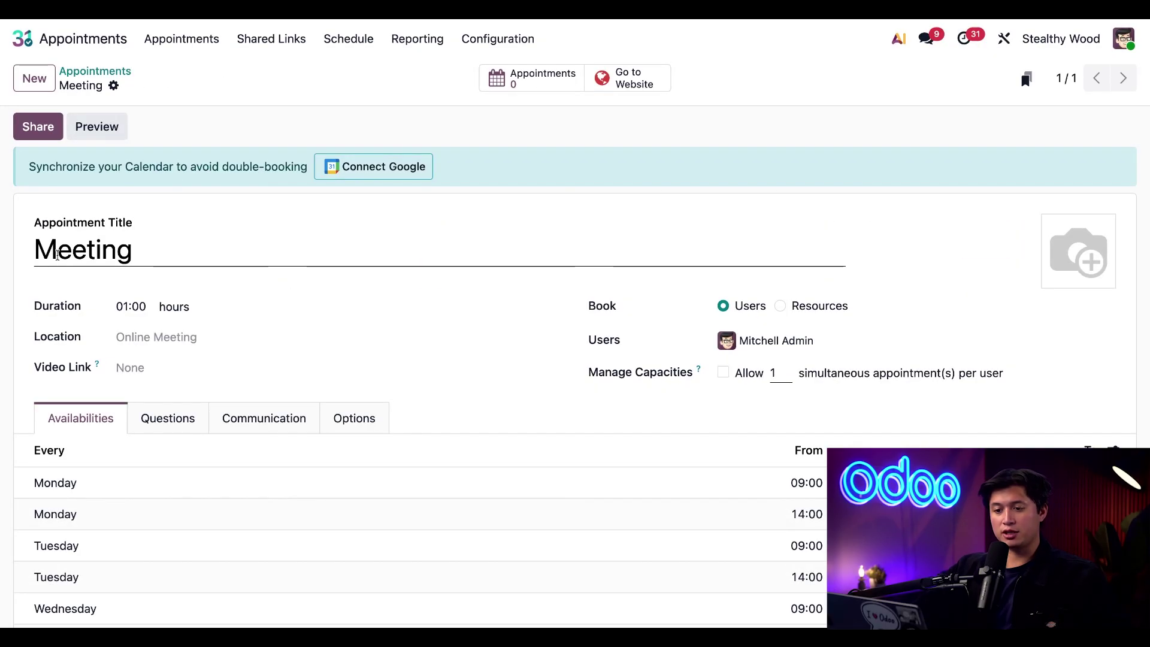
triple_click(160, 244)
type("Showroom Tour")
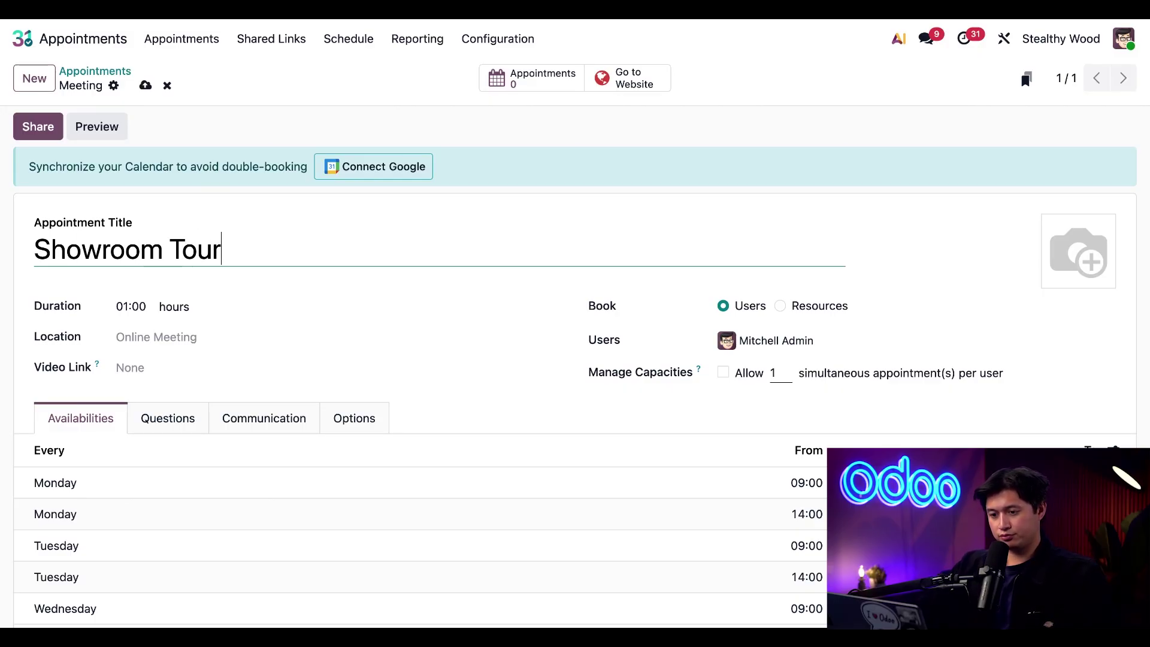
left_click(432, 207)
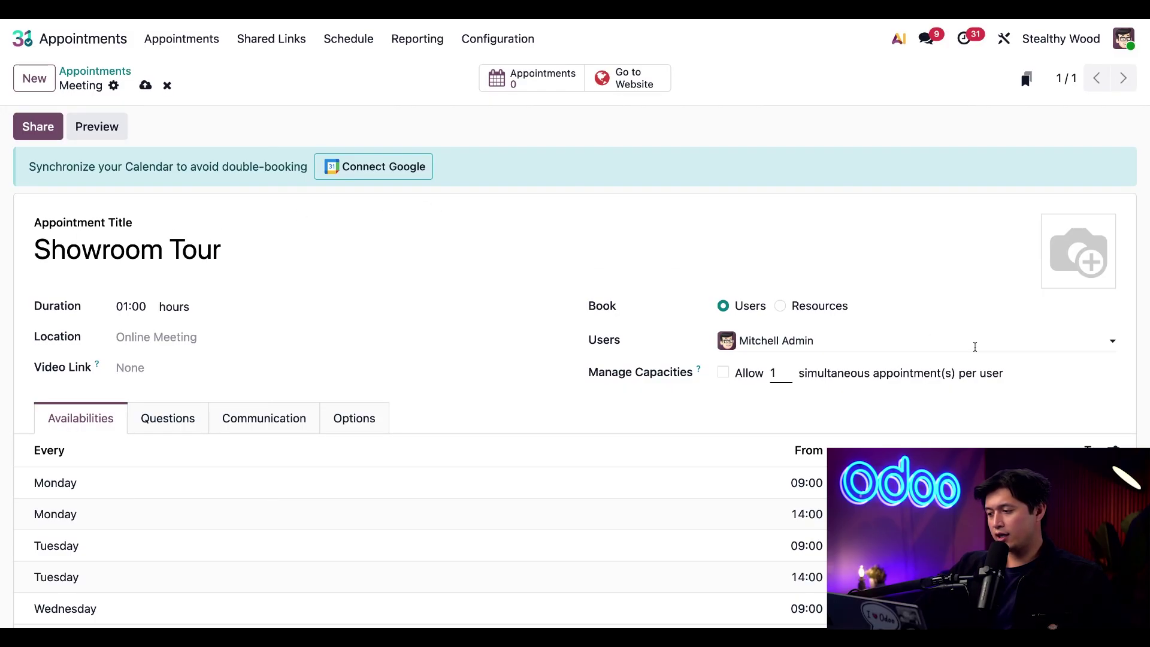
left_click(1053, 284)
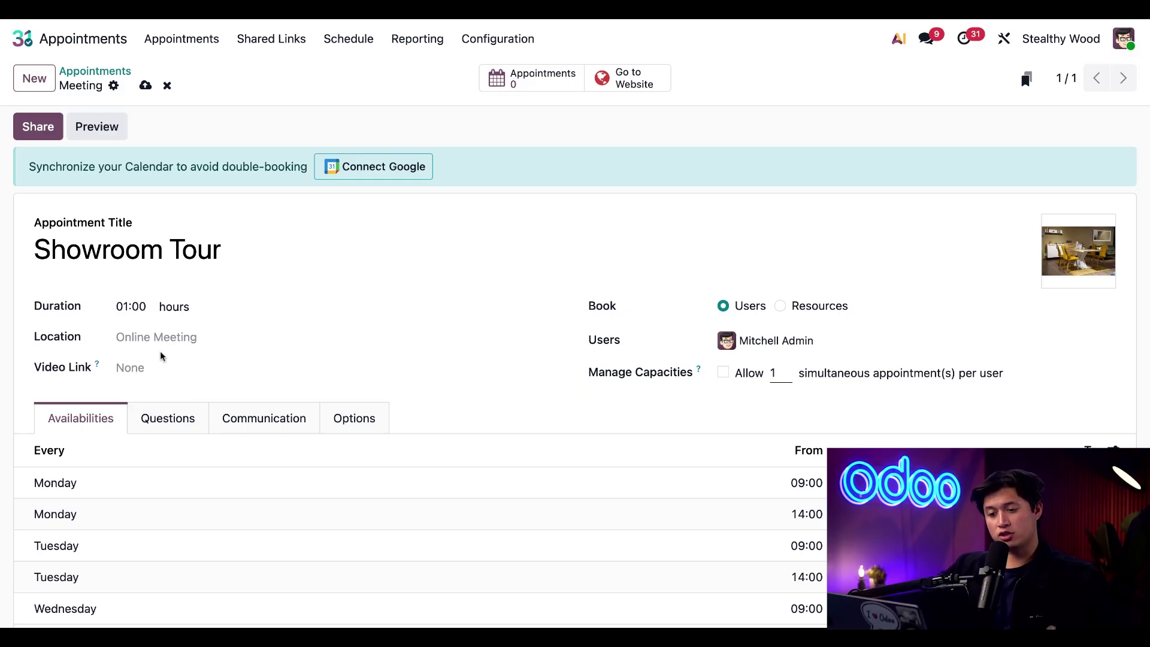
Step: Set the Showroom Tour location to the company's address
left_click(150, 337)
type("stea")
left_click(176, 366)
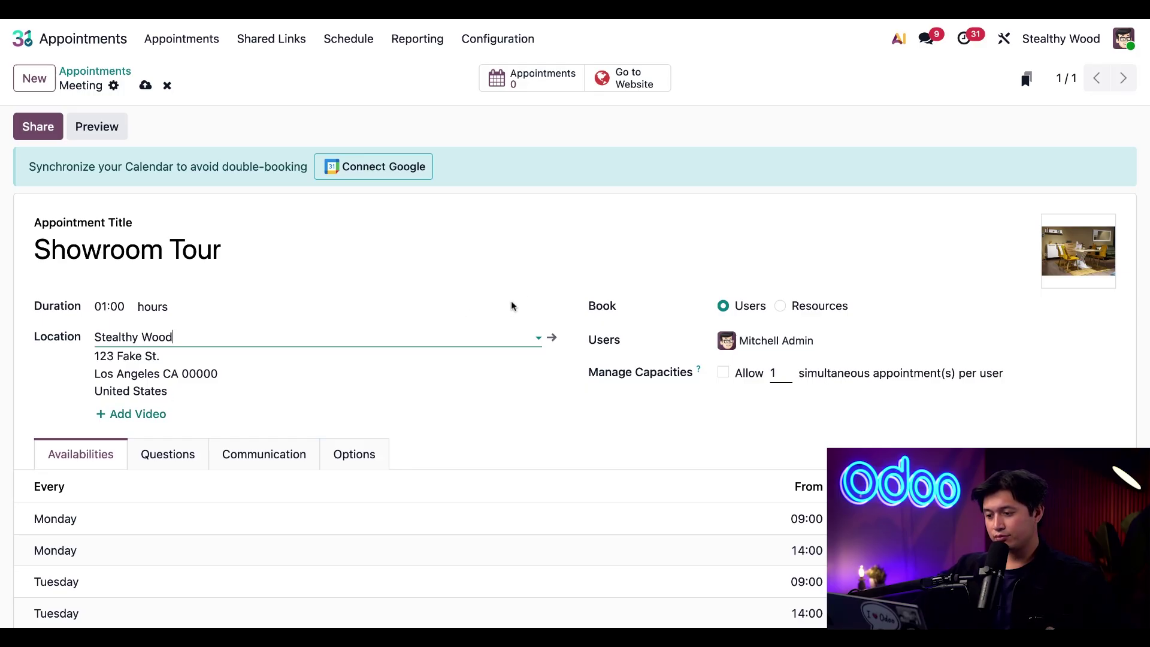
left_click(639, 259)
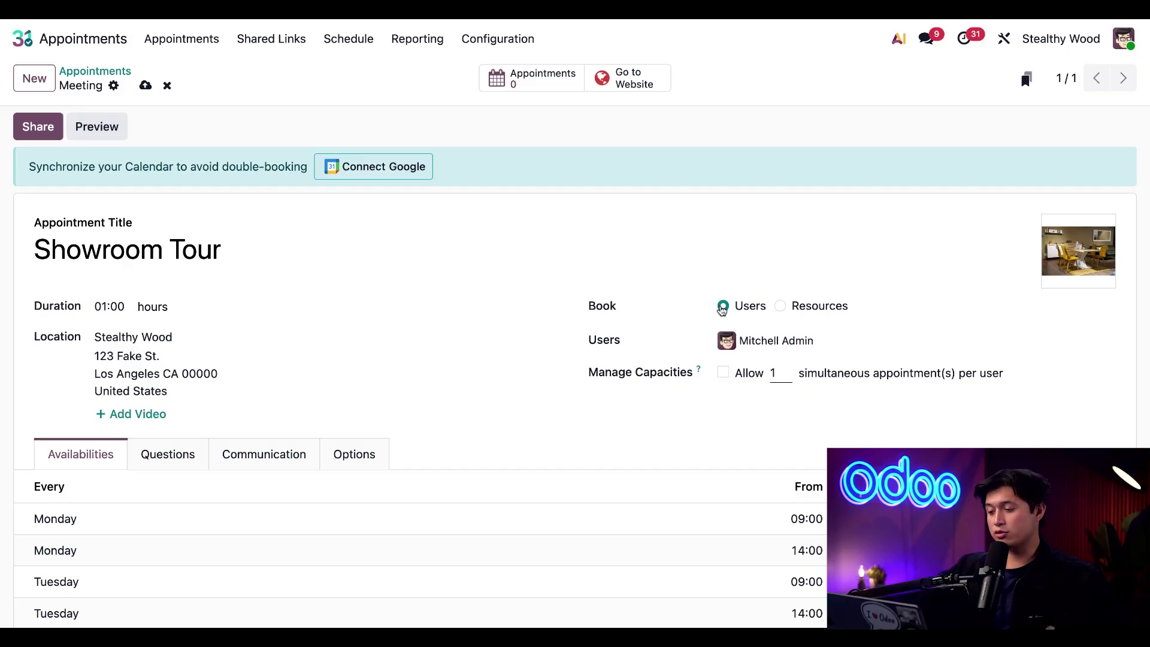
Step: Book Showroom Tour by resources and assign the Furniture Showroom resource
left_click(781, 307)
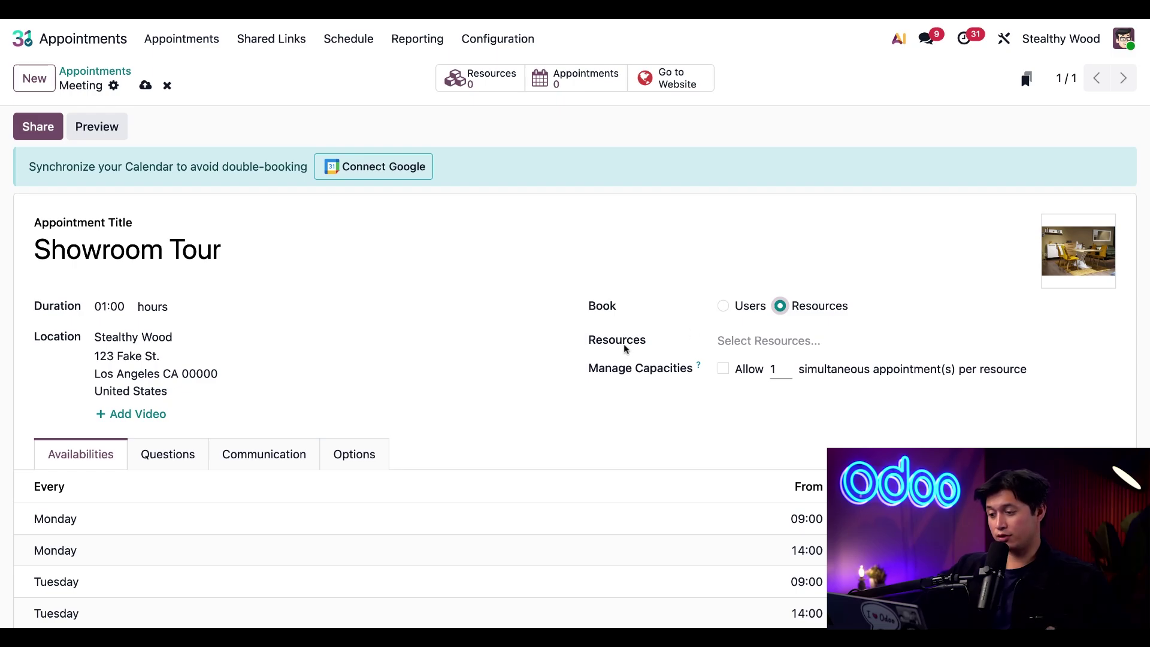
left_click(758, 342)
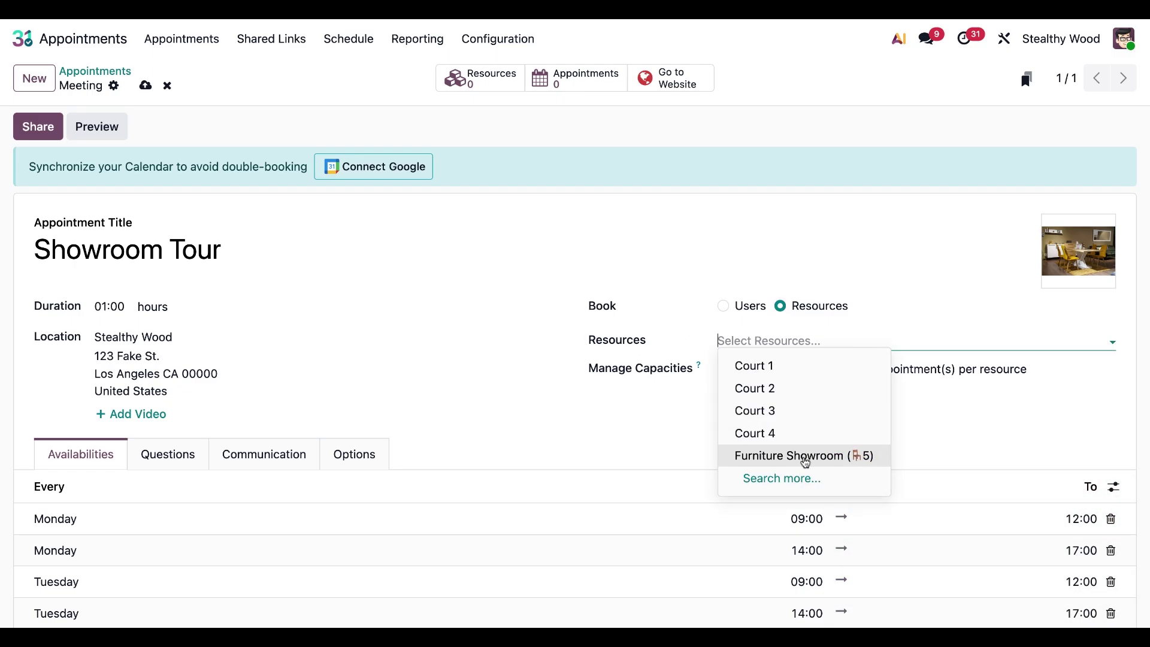
left_click(836, 458)
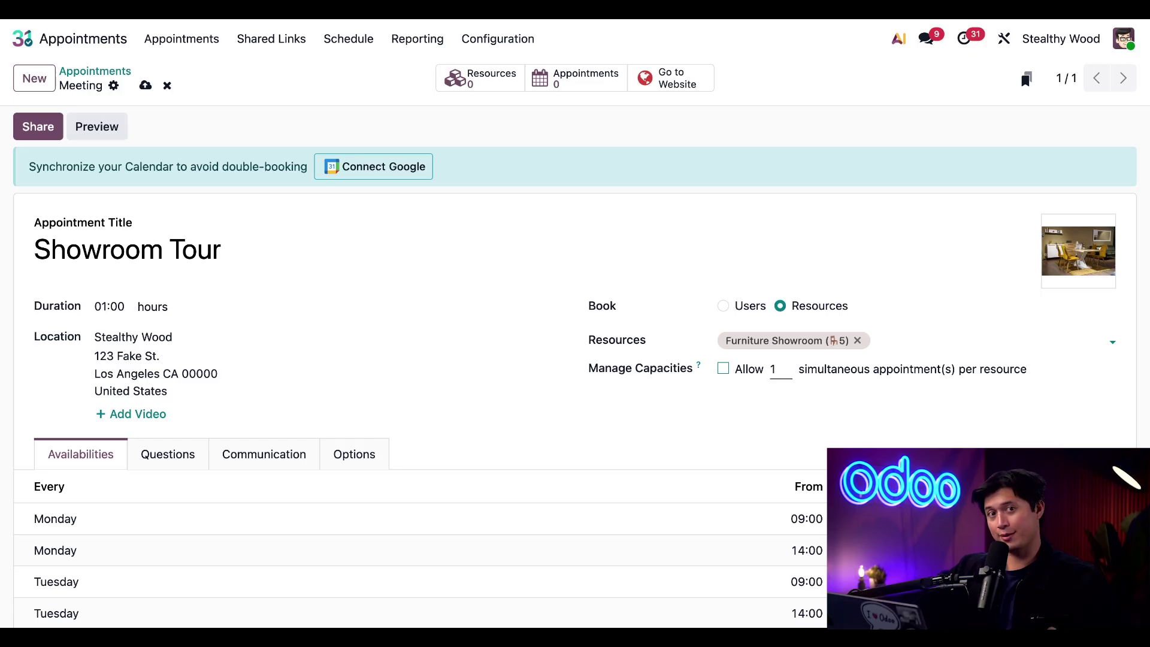
Step: Enable Manage Capacities for Showroom Tour, allowing up to 5 seats
left_click(723, 368)
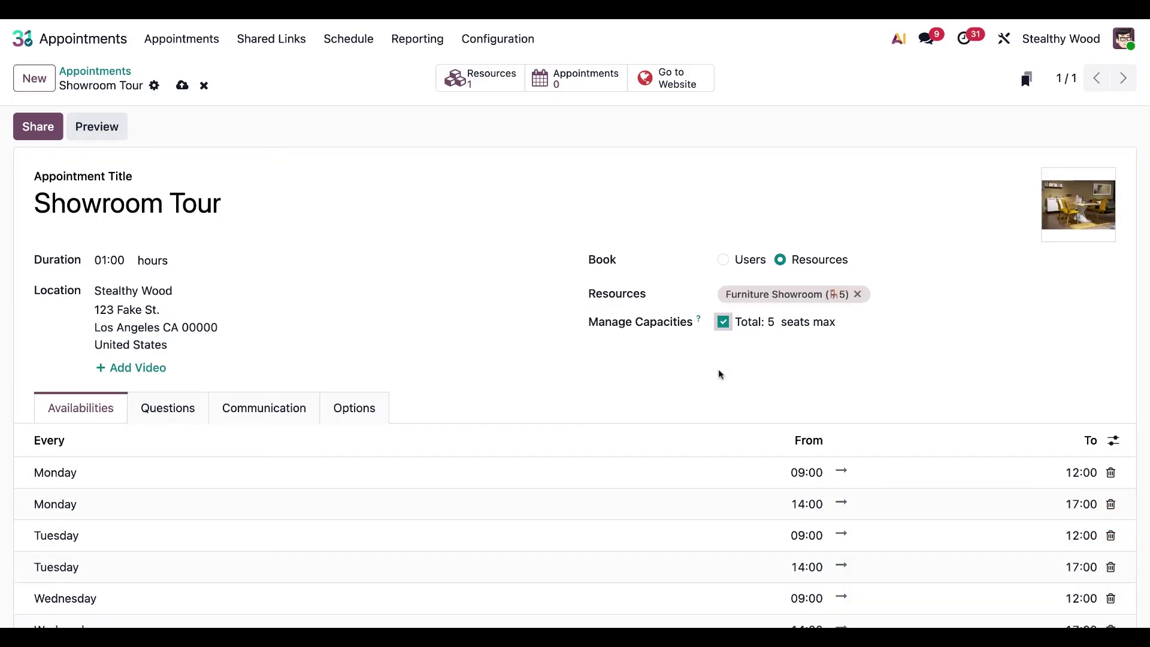
scroll(719, 373, "down", 4)
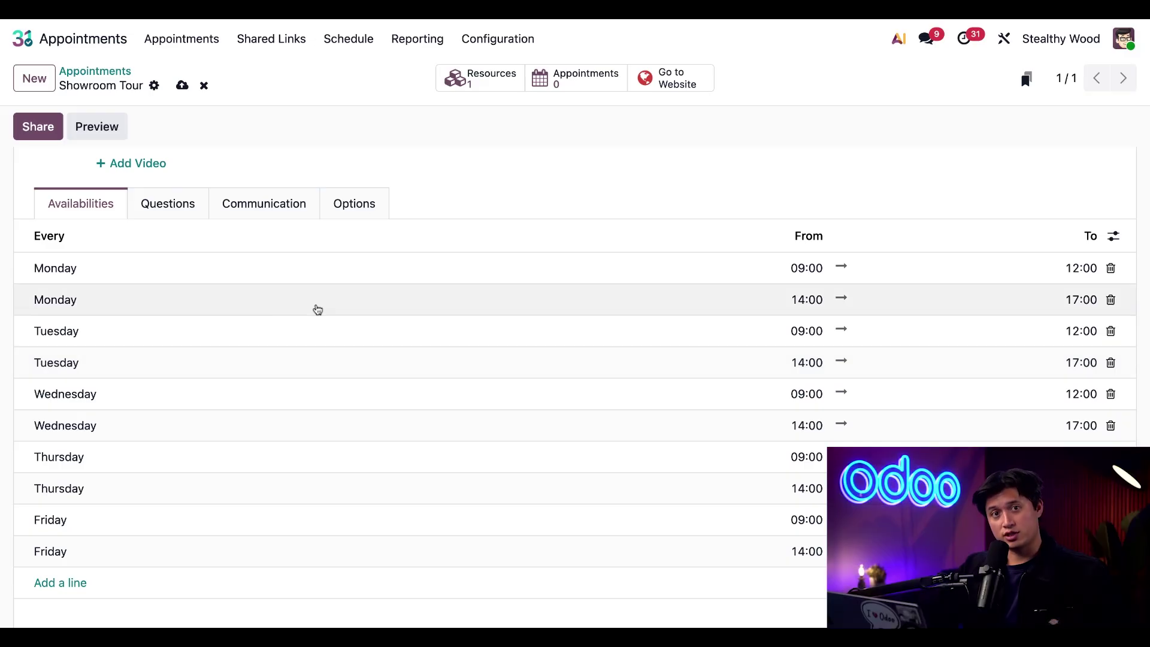
Step: Add a mandatory multi-line question 'What type of furniture are you interested in seeing?' with placeholder 'Please let us know so we can best assist you'
left_click(172, 209)
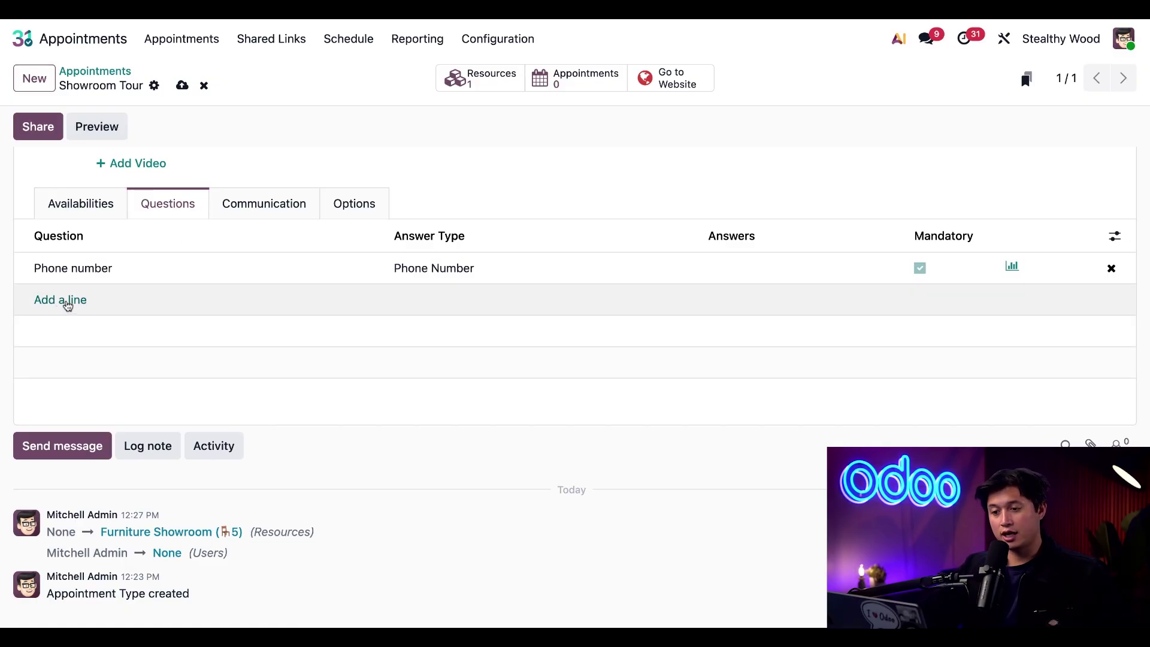
left_click(68, 303)
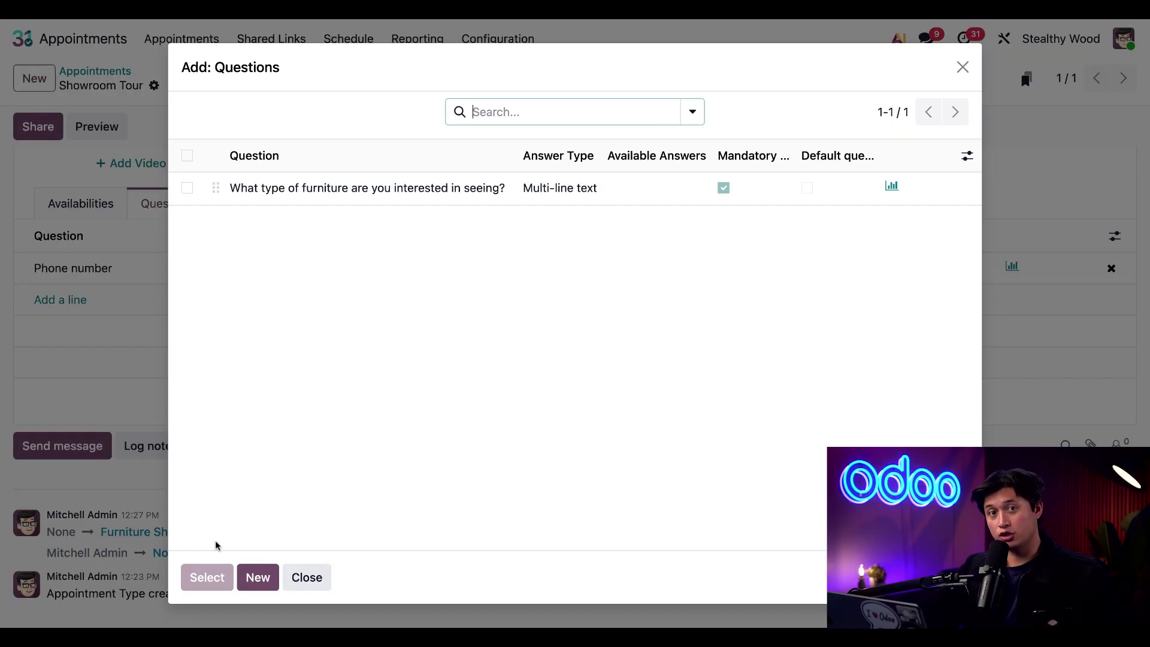
left_click(257, 576)
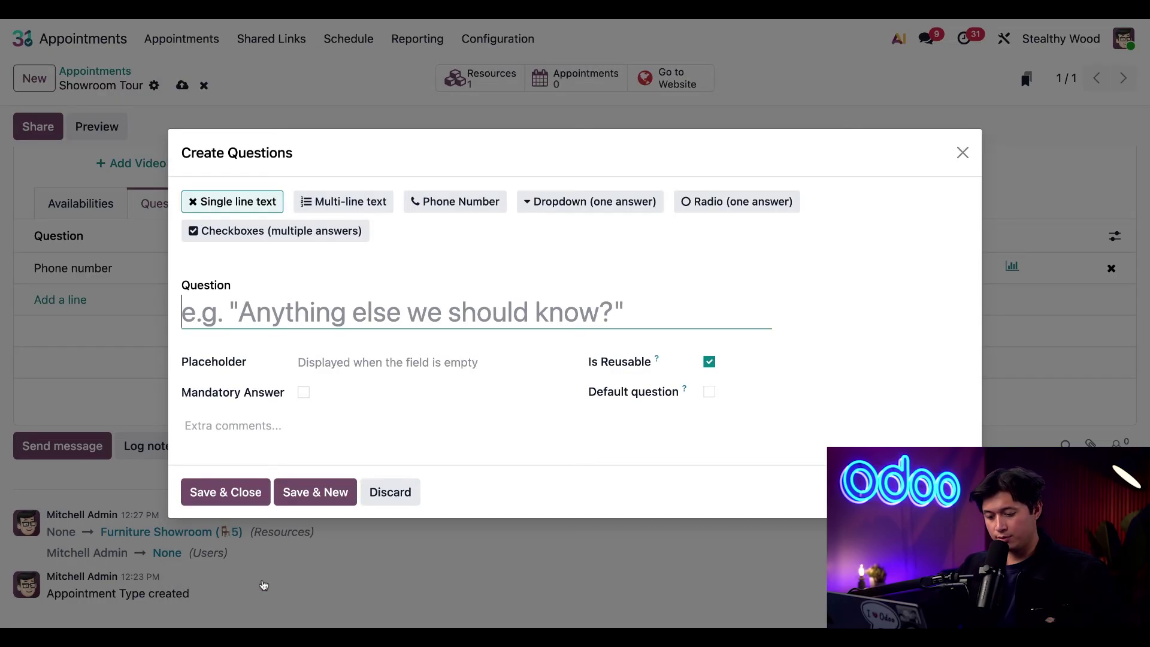
type("What type of furniture are you interested in seeing?")
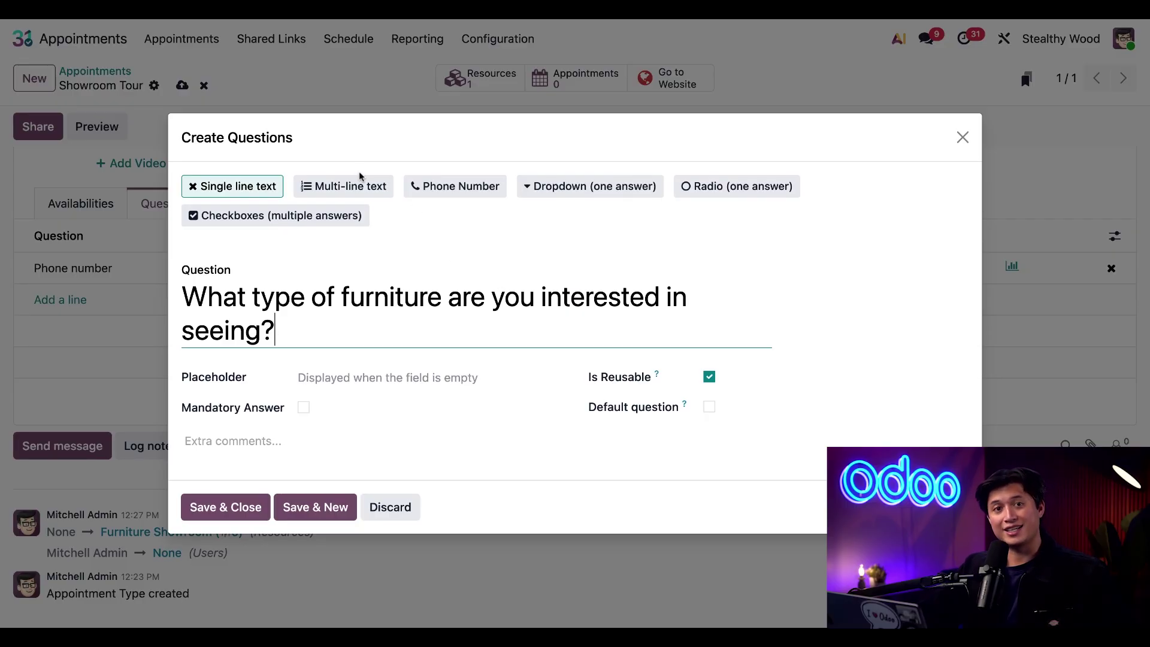
left_click(362, 191)
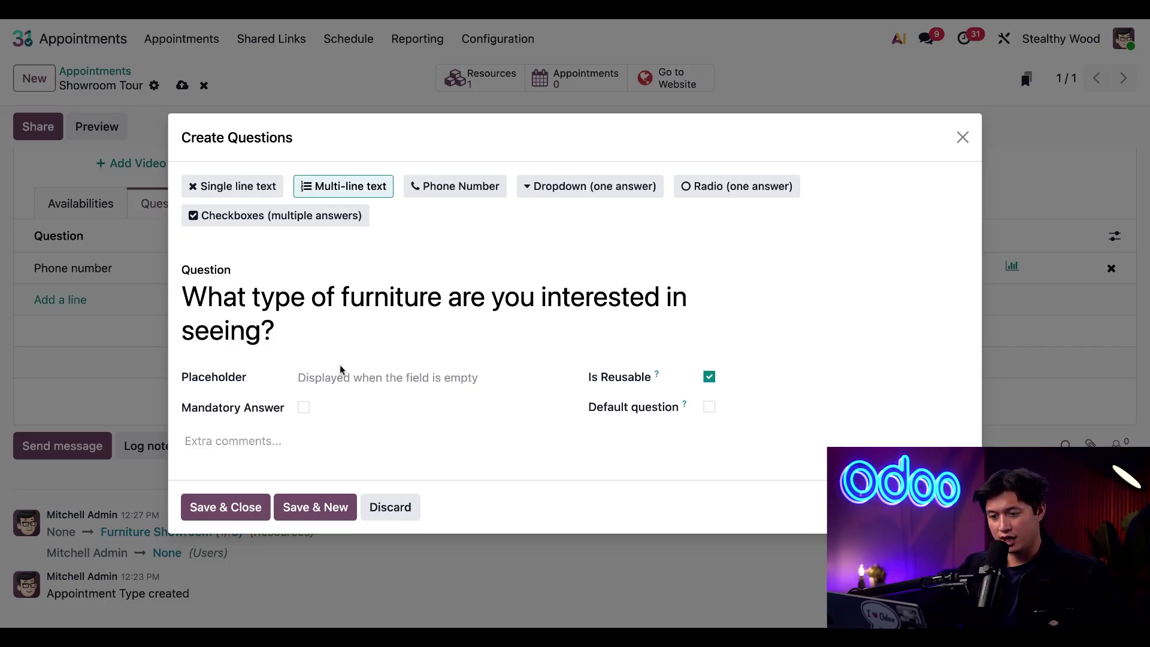
left_click(357, 376)
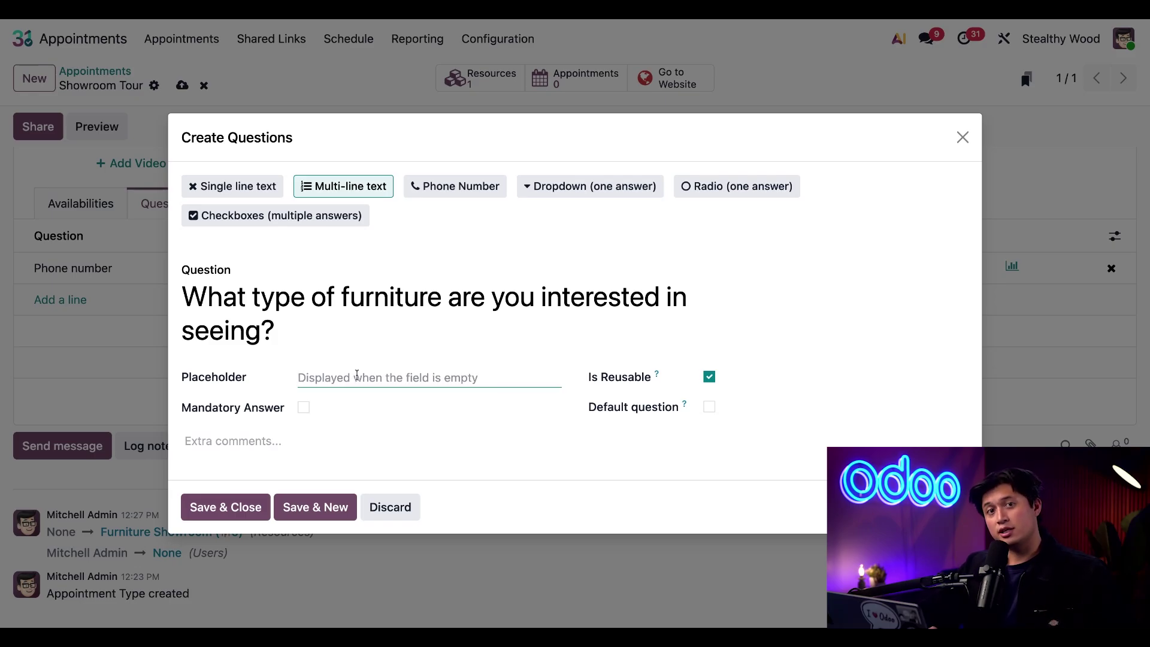
type("P")
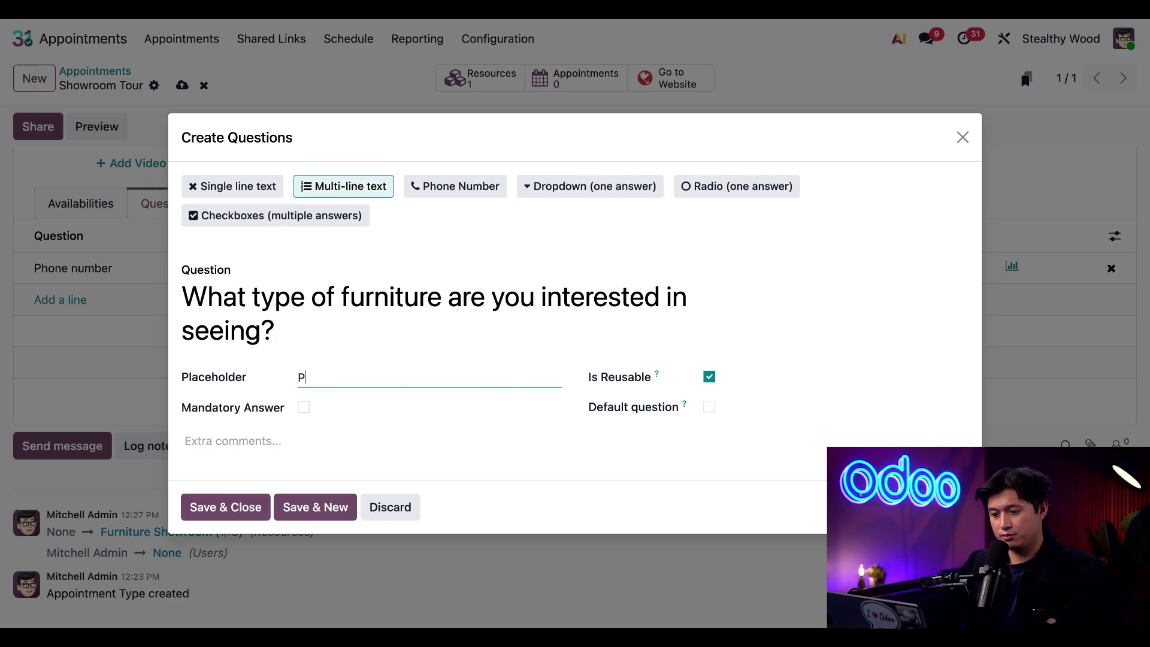
type("lease let us know so we can b")
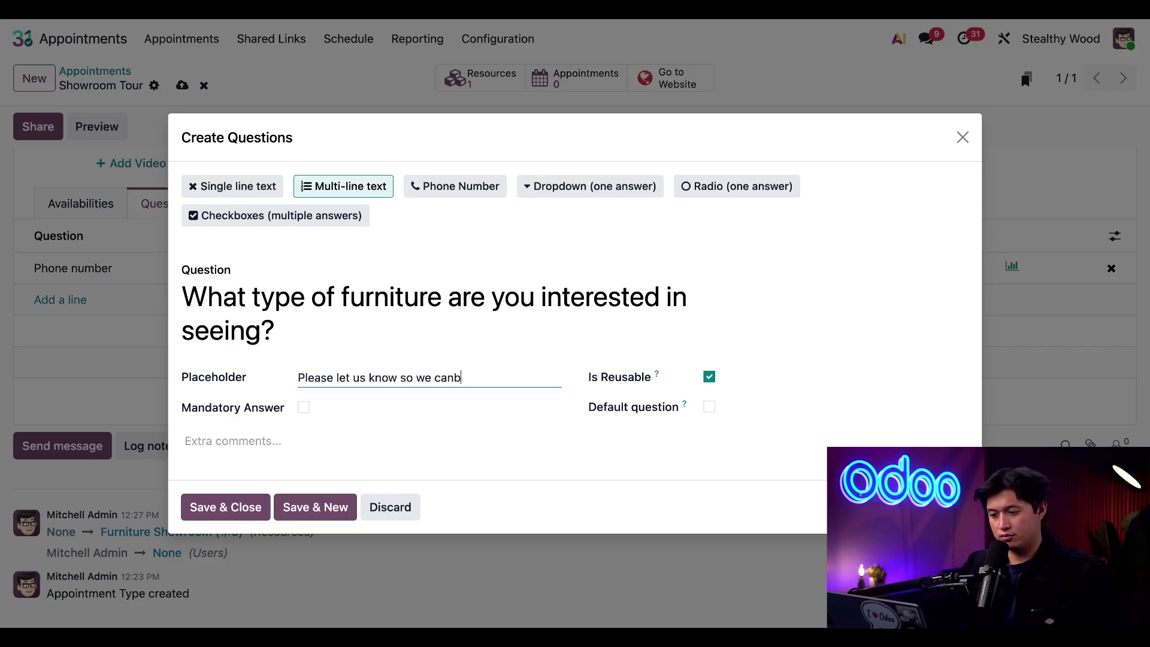
type("est assist you")
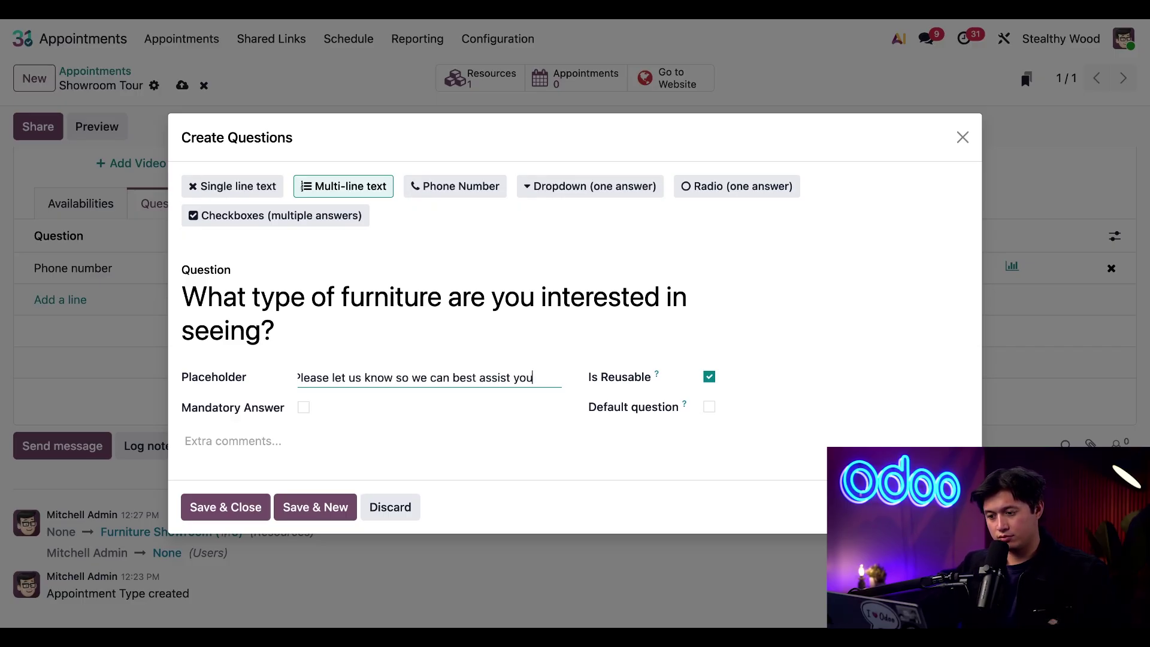
key("Tab")
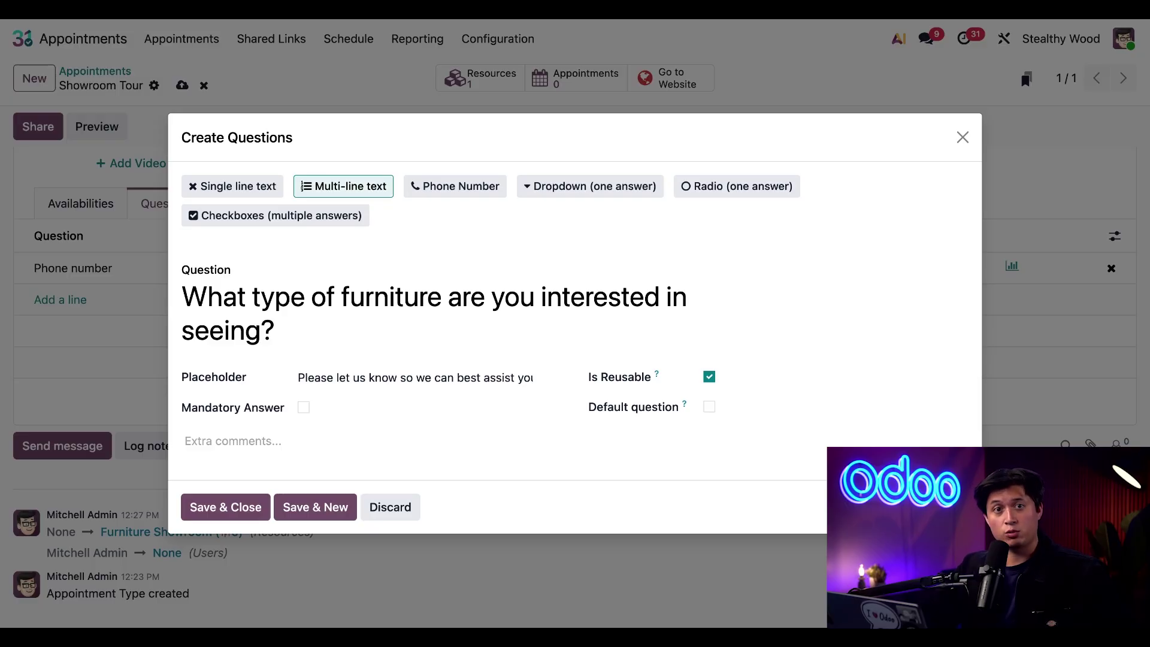
left_click(304, 408)
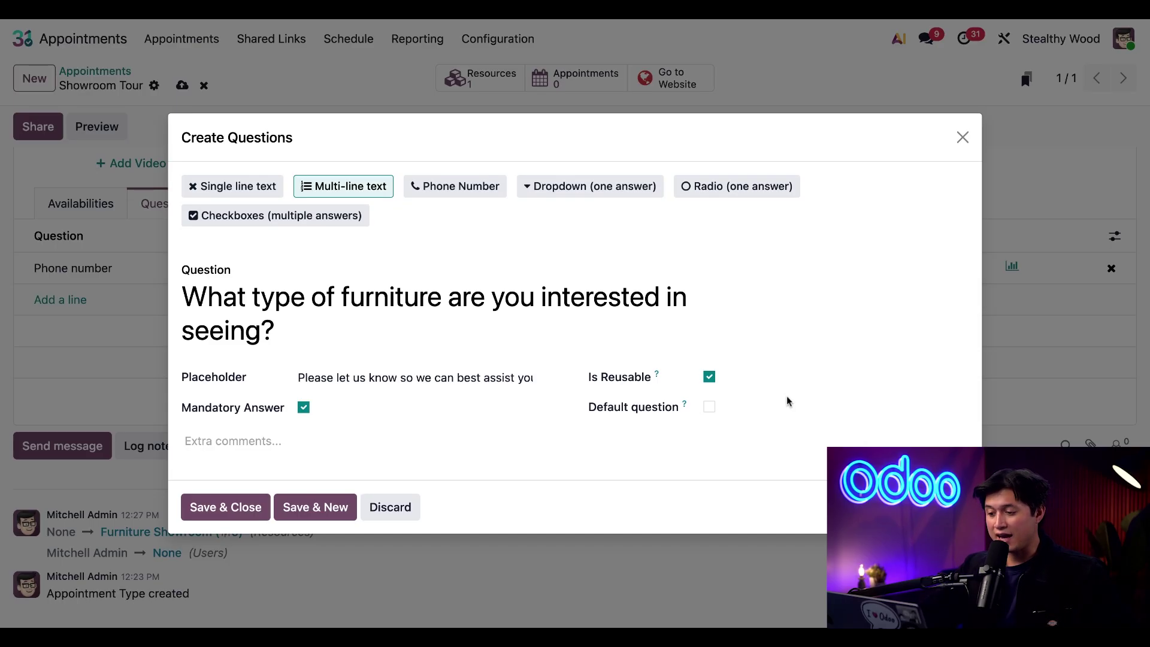
left_click(236, 508)
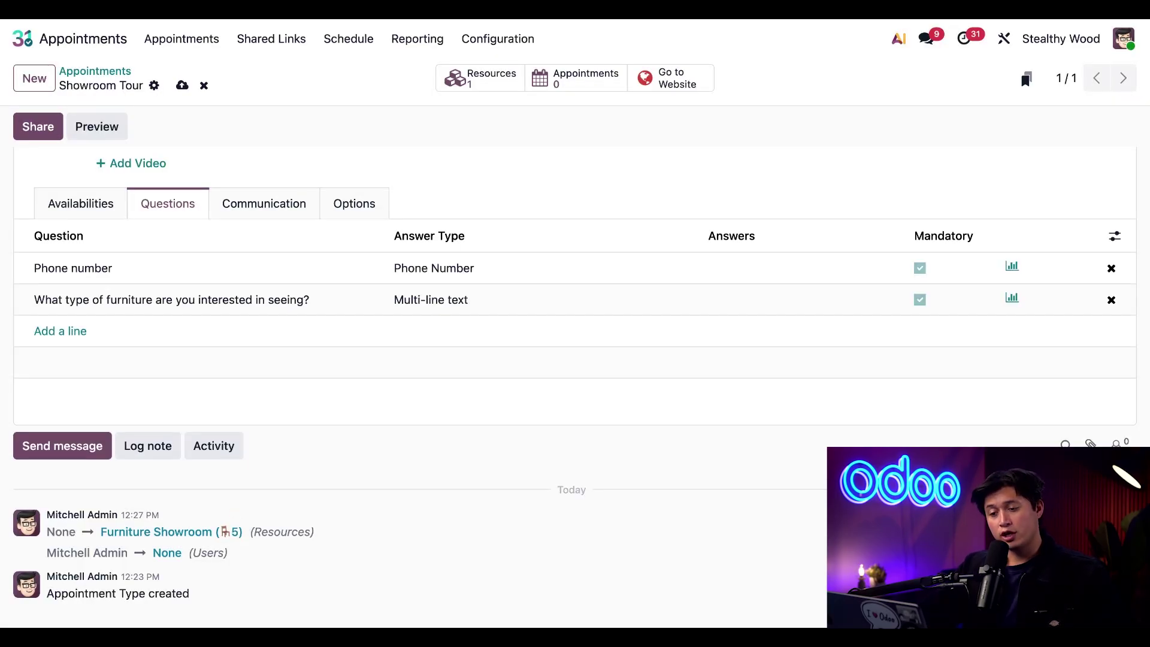
Step: Paste the dream-office-furniture introduction and thank-you confirmation messages in the Communication settings
left_click(263, 208)
scroll(683, 539, "down", 1)
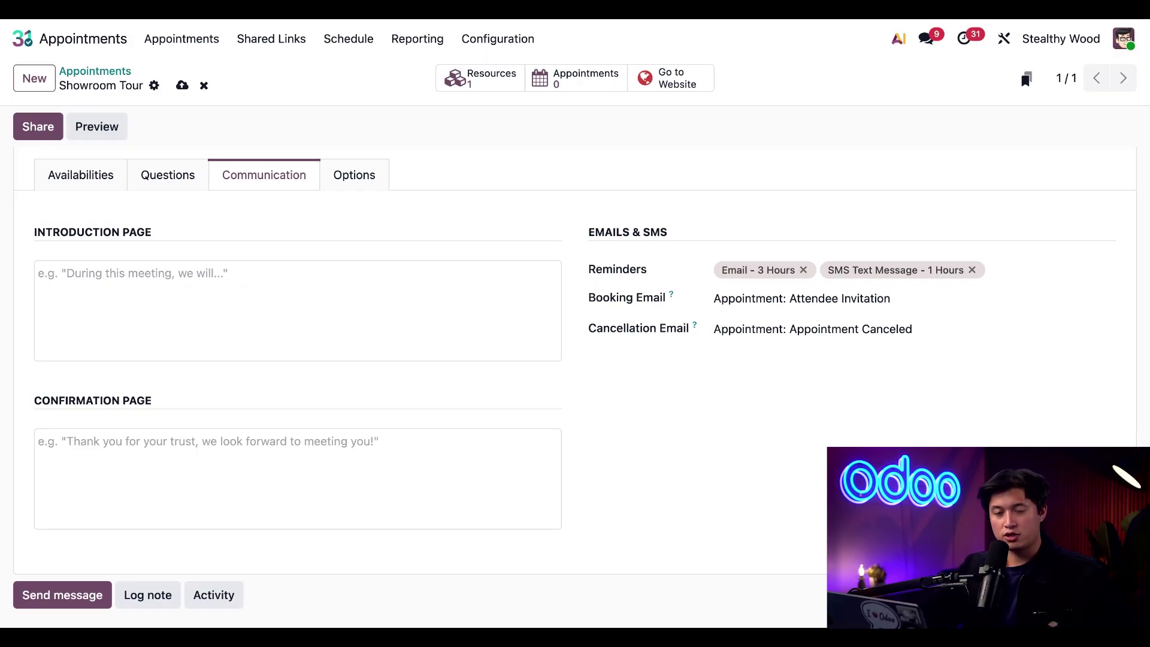
left_click(277, 290)
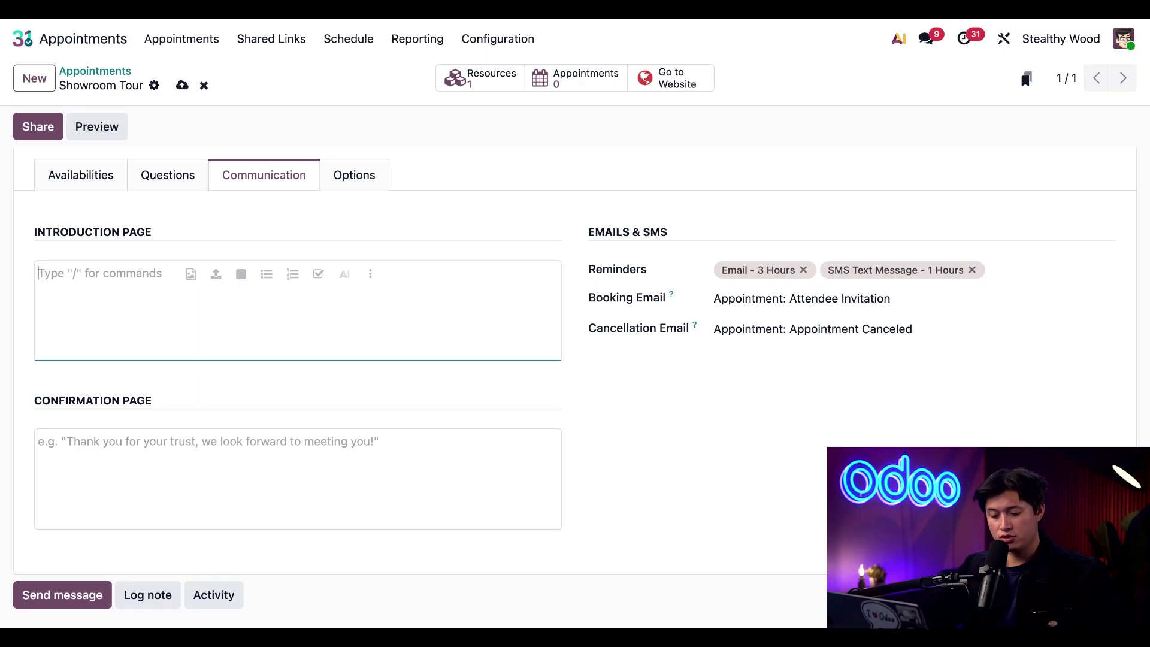
type("During this meeting, we’ll help you discover your dream office furniture.")
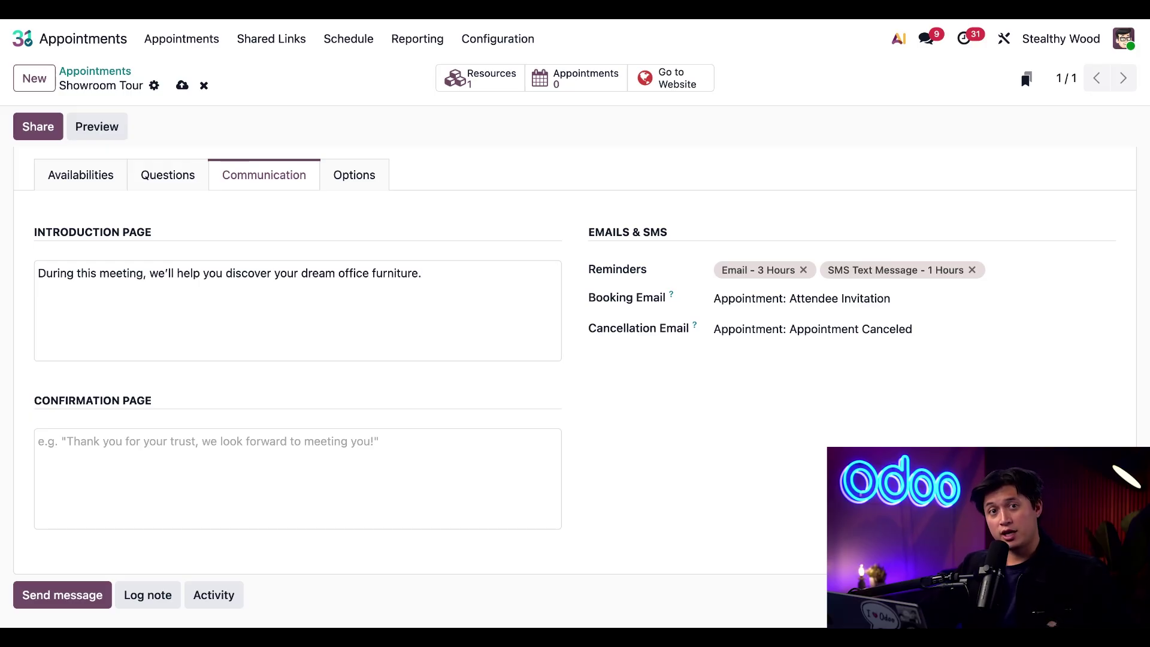
left_click(365, 463)
type("Thank you for booking with us! We’re excited to meet you and start bringing your dream space to life.")
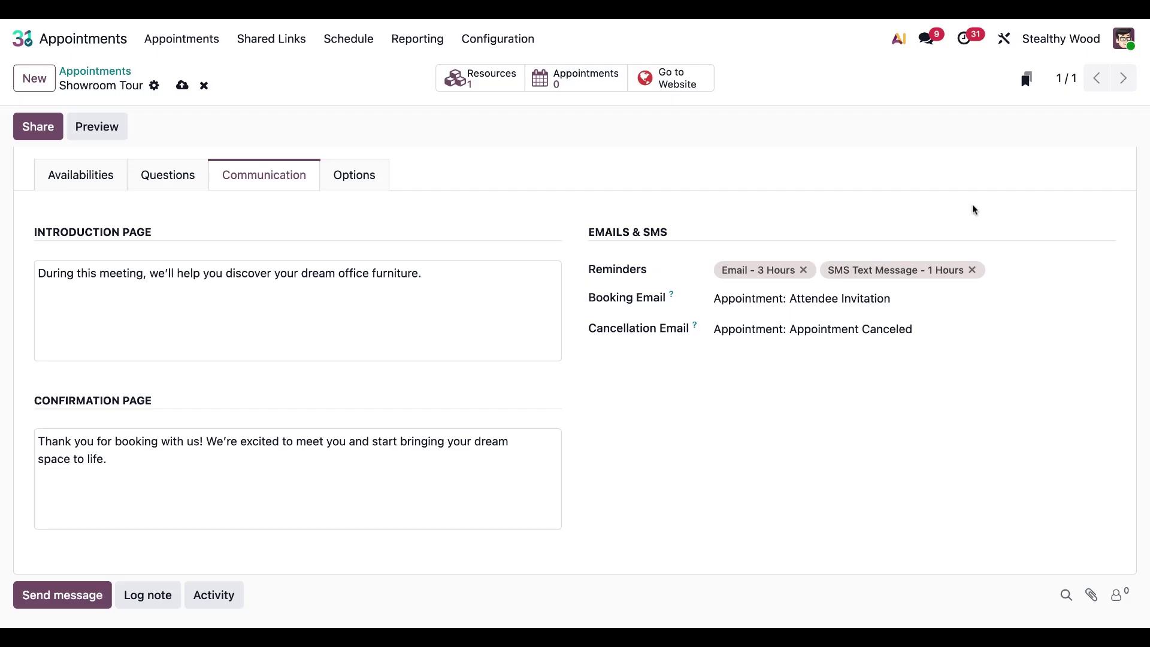
Step: Browse the full list of reminder choices and close it without changes
left_click(1004, 263)
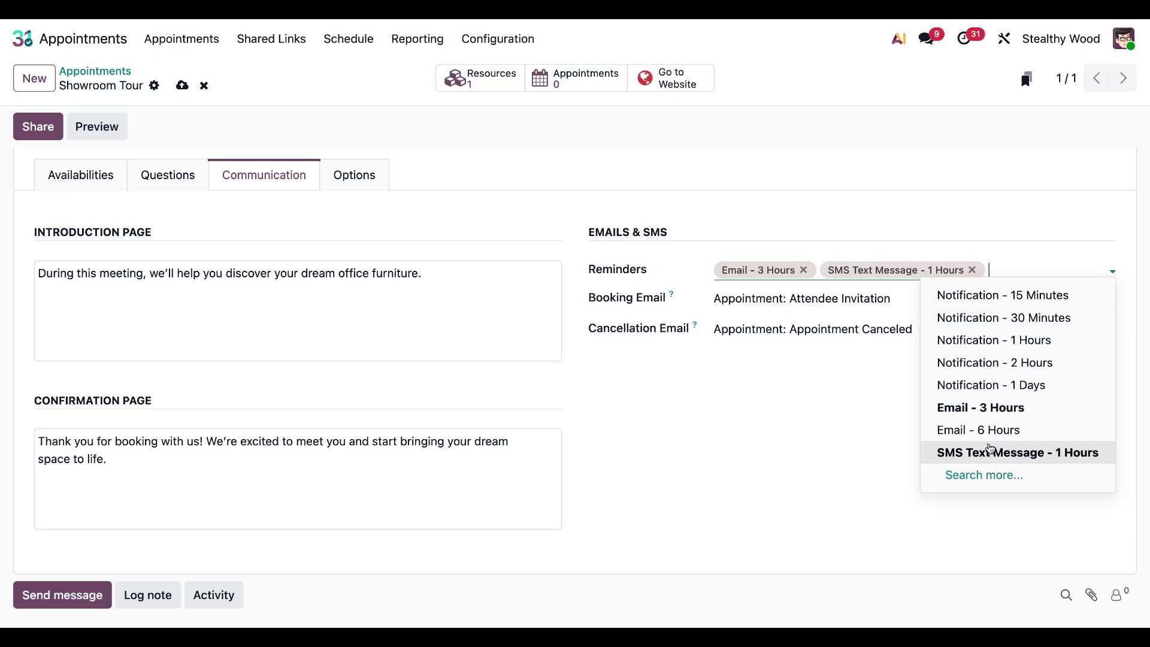
left_click(982, 473)
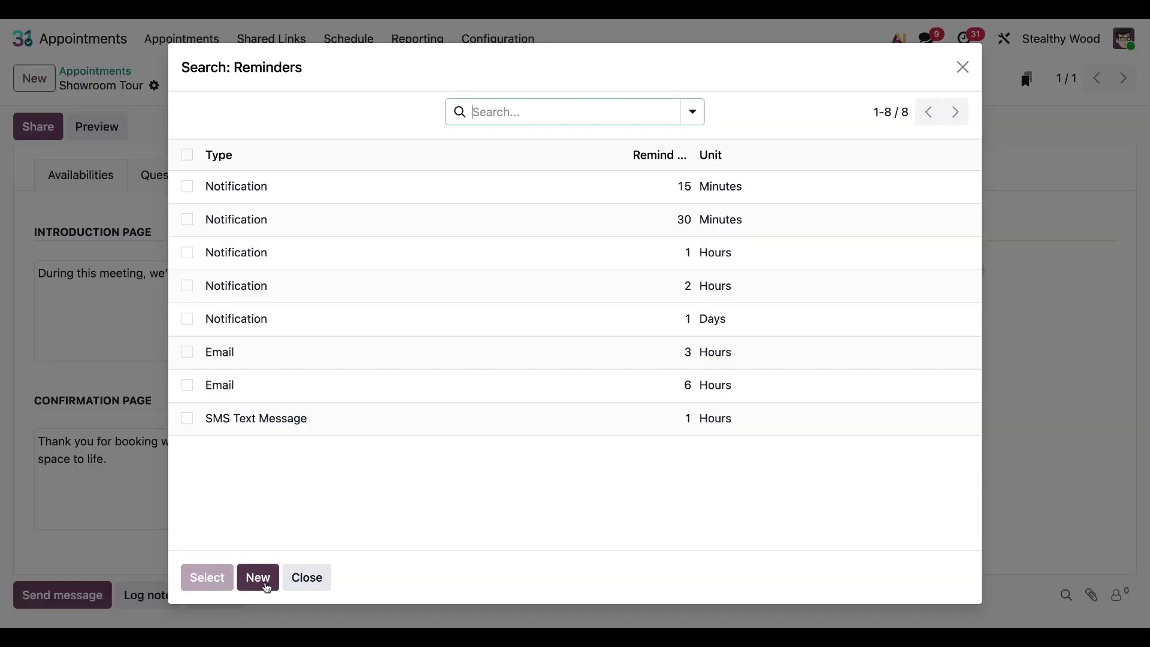
left_click(962, 67)
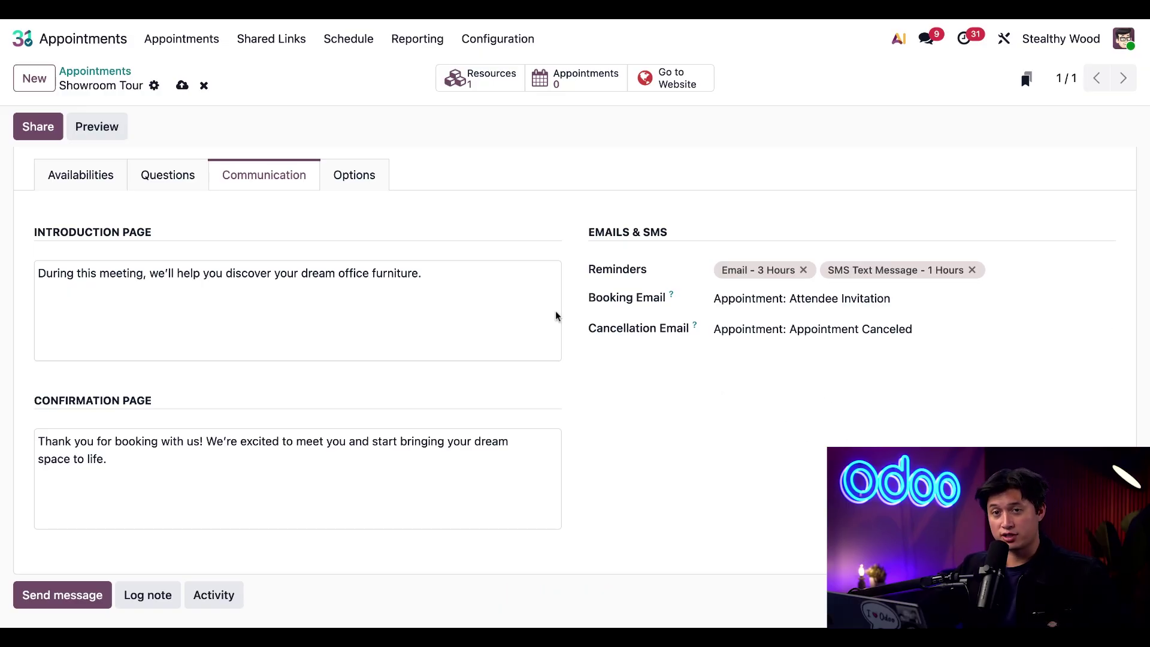
Step: Turn on Create Opportunity in the Showroom Tour booking options
left_click(339, 180)
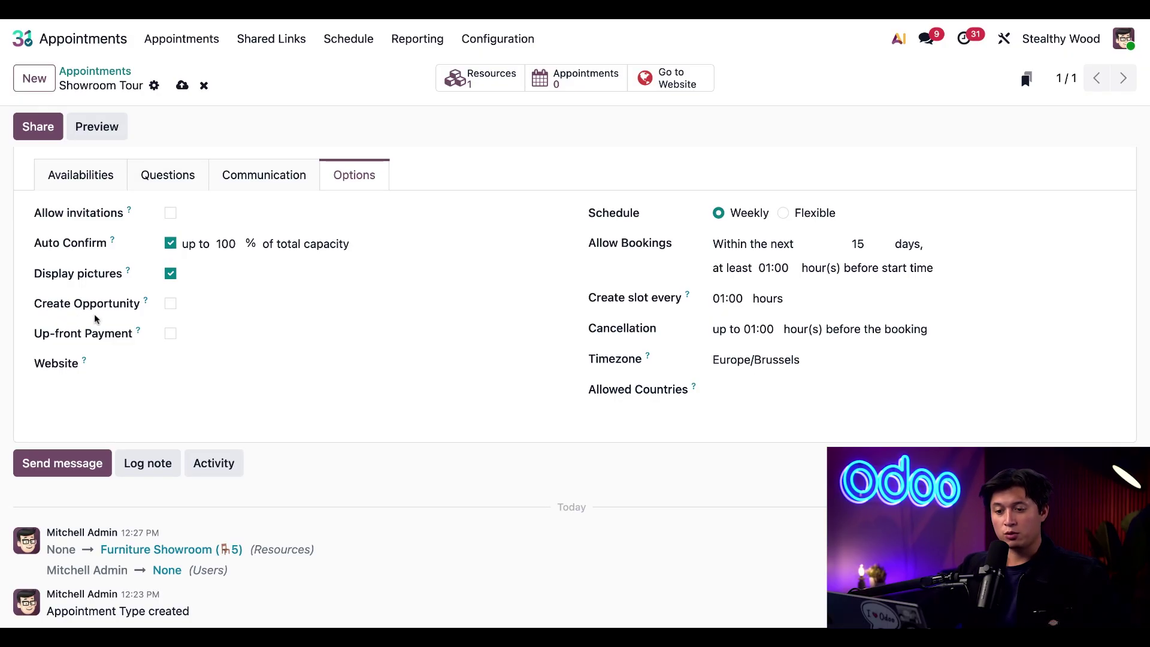
left_click(170, 306)
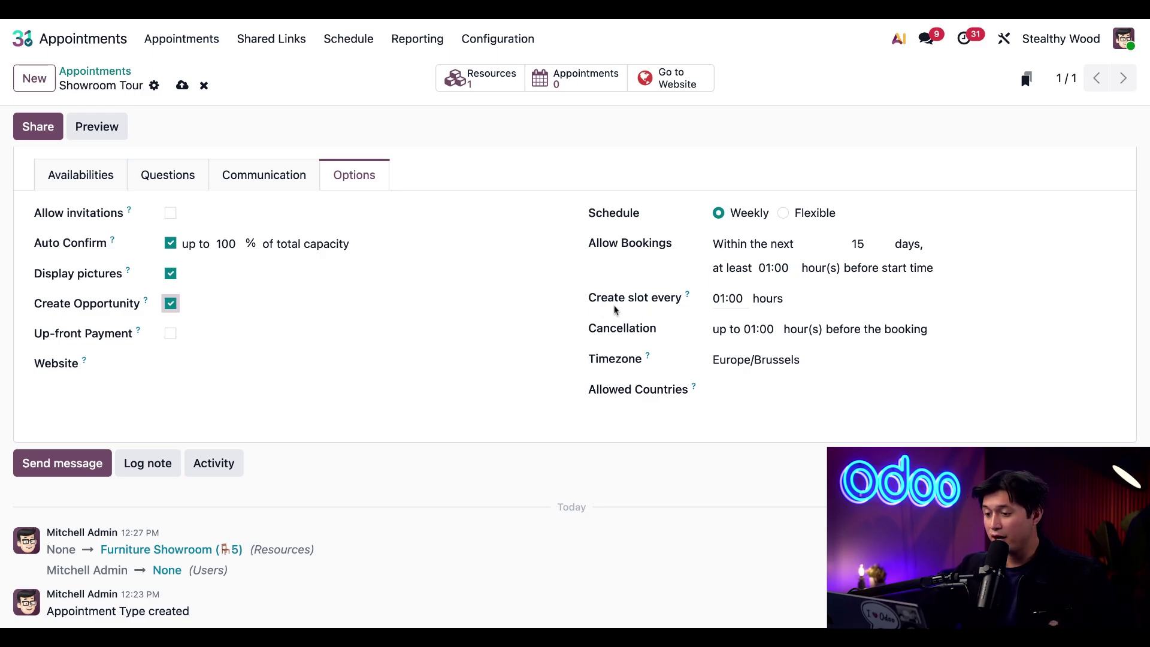
Step: Set the timezone to America/Los_Angeles and save the Showroom Tour record
double_click(776, 362)
left_click(776, 362)
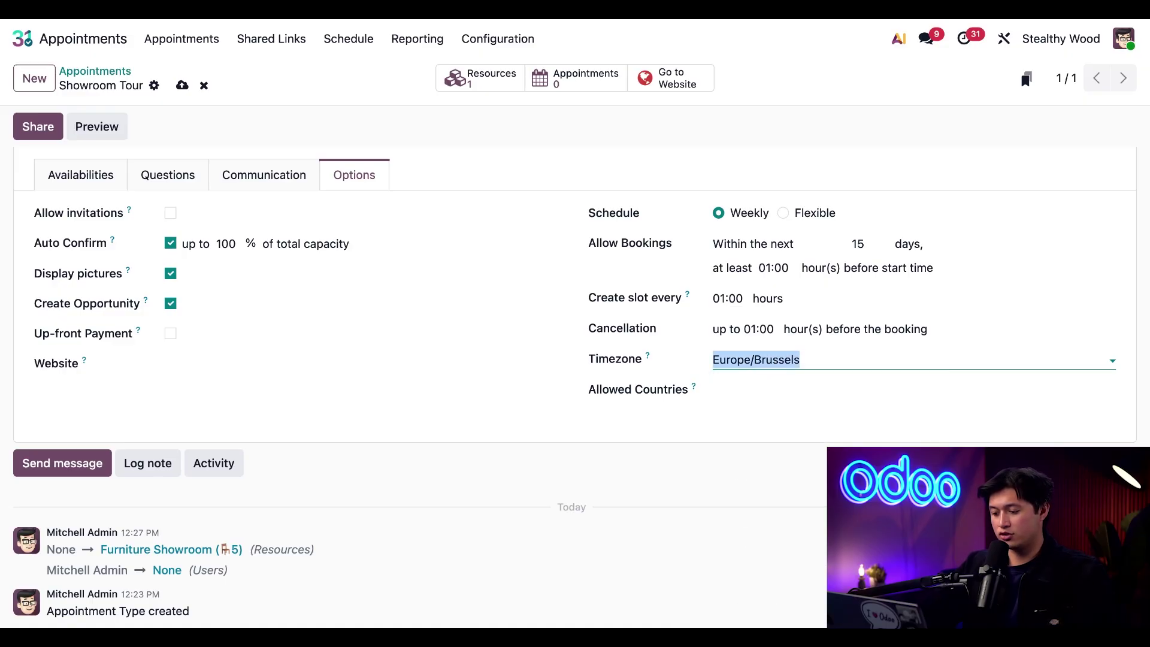
type("los")
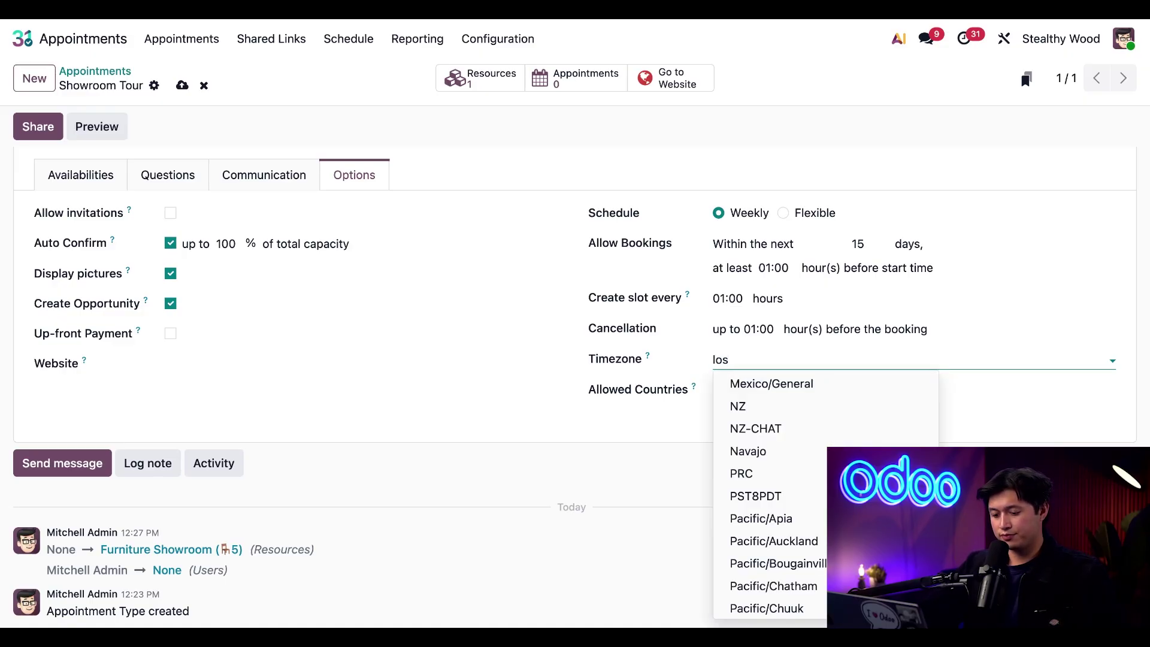
type("_")
left_click(771, 388)
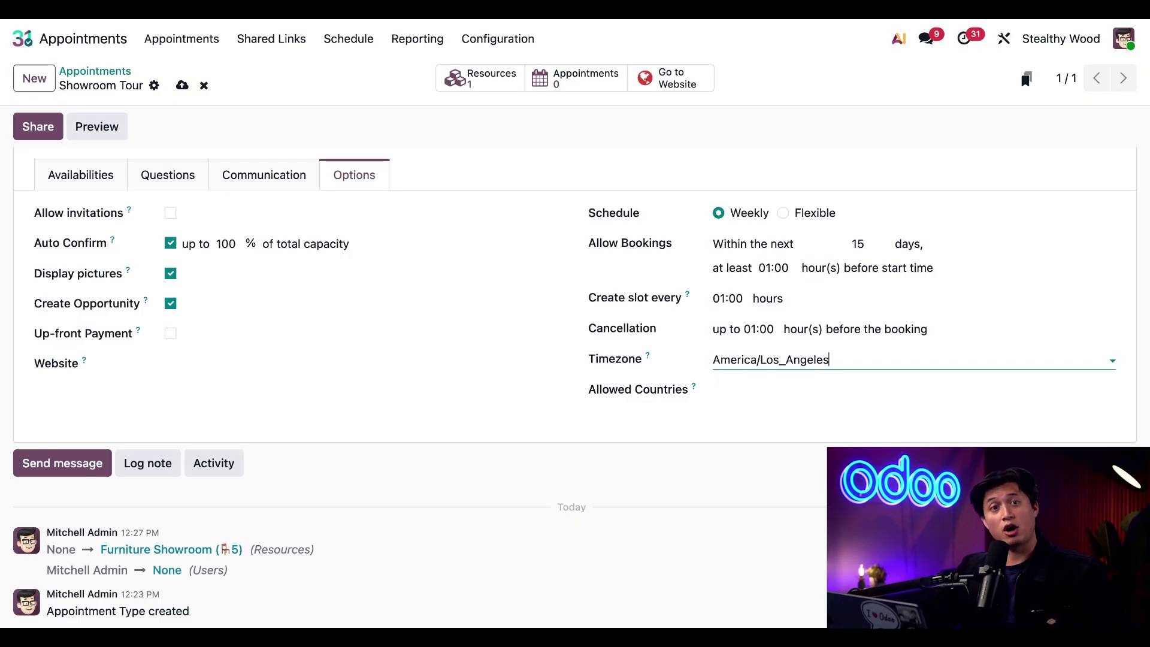
left_click(182, 86)
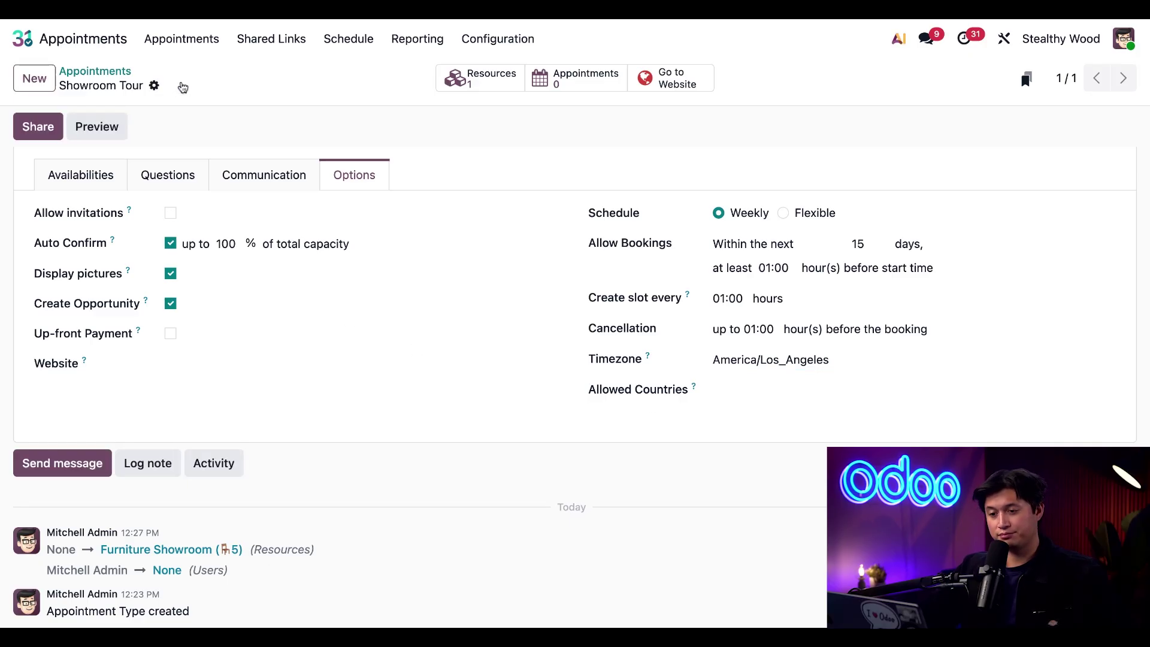
Step: On the website booking page, check November 12 slots for 2 people and publish Showroom Tour
left_click(692, 87)
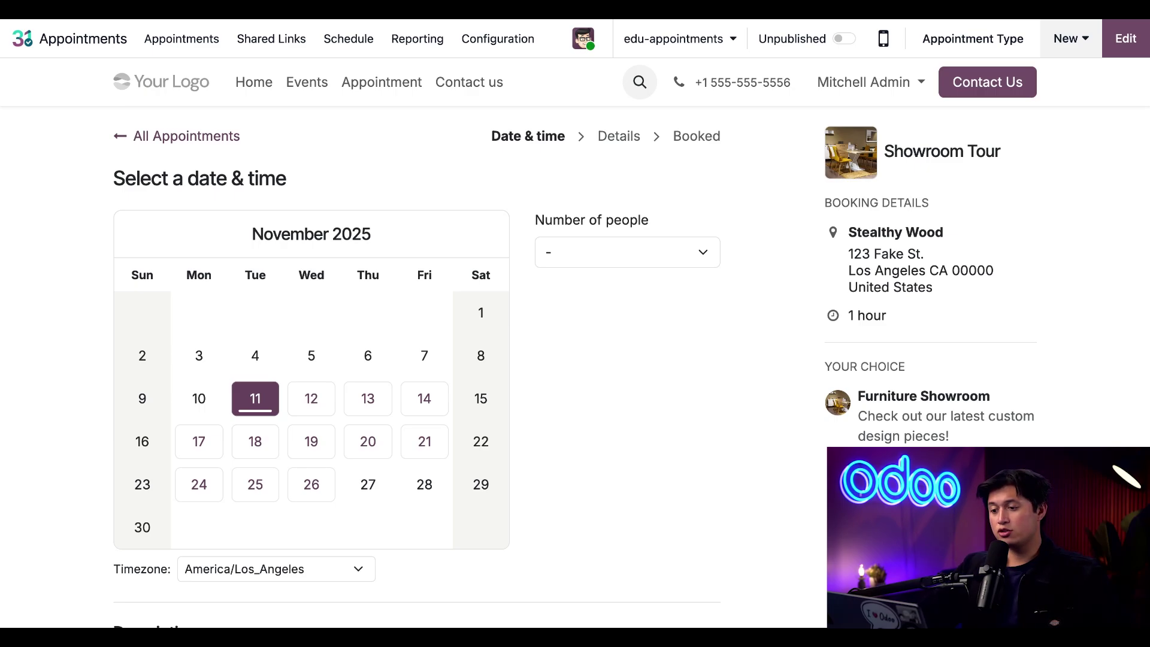
left_click(320, 409)
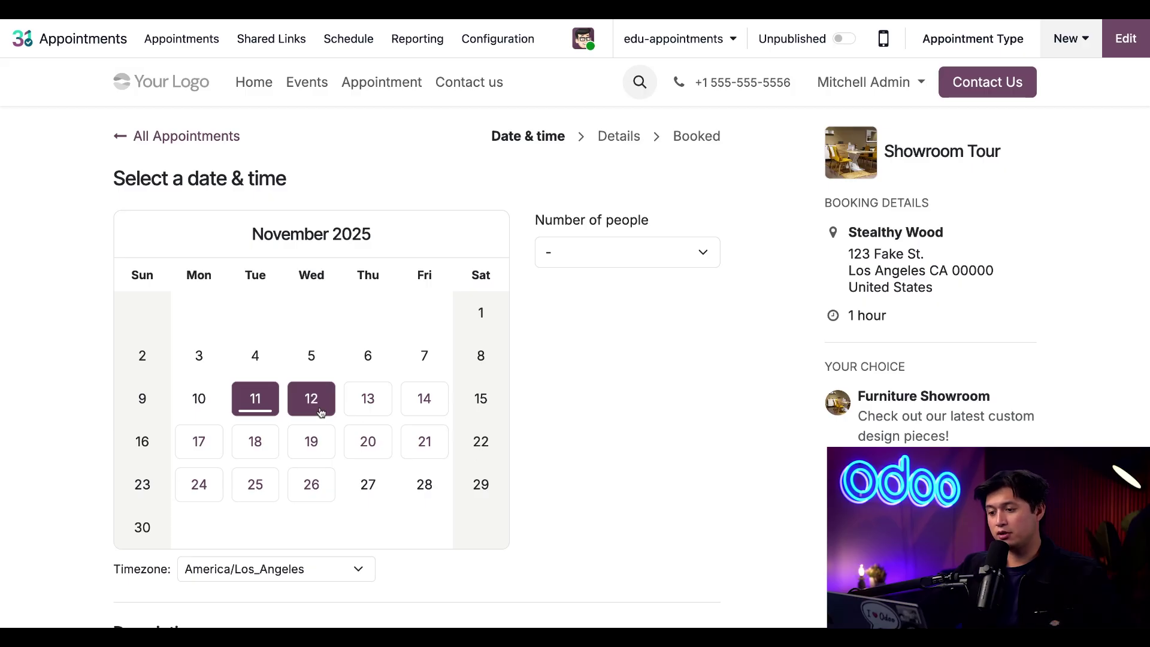
left_click(593, 259)
left_click(585, 295)
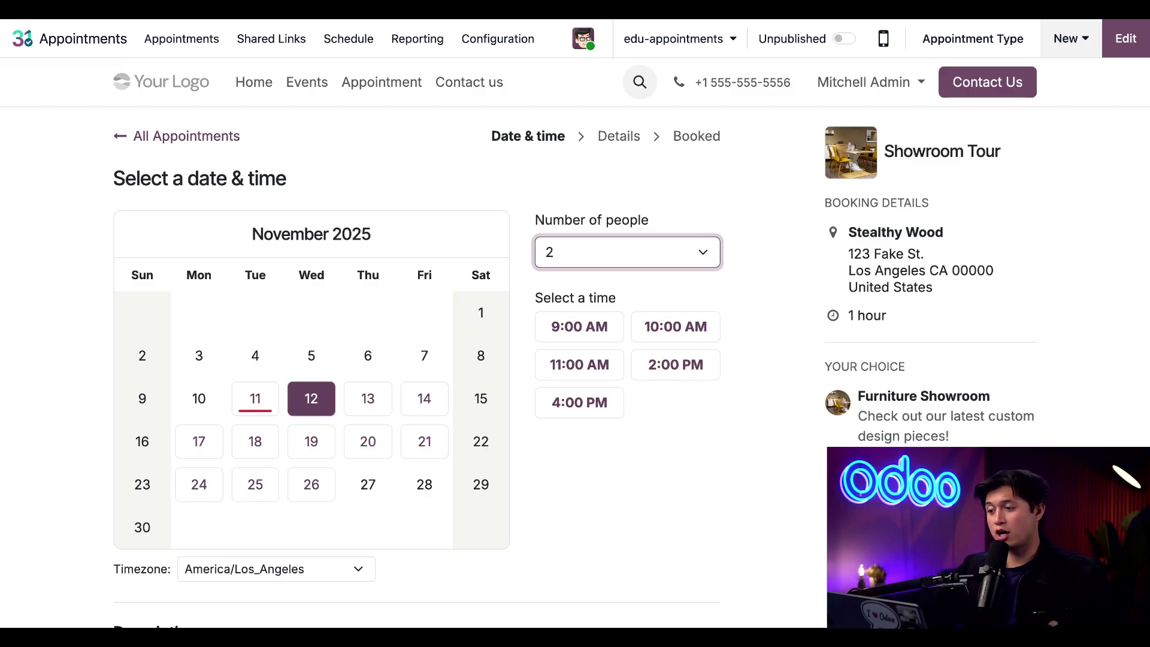
left_click(838, 39)
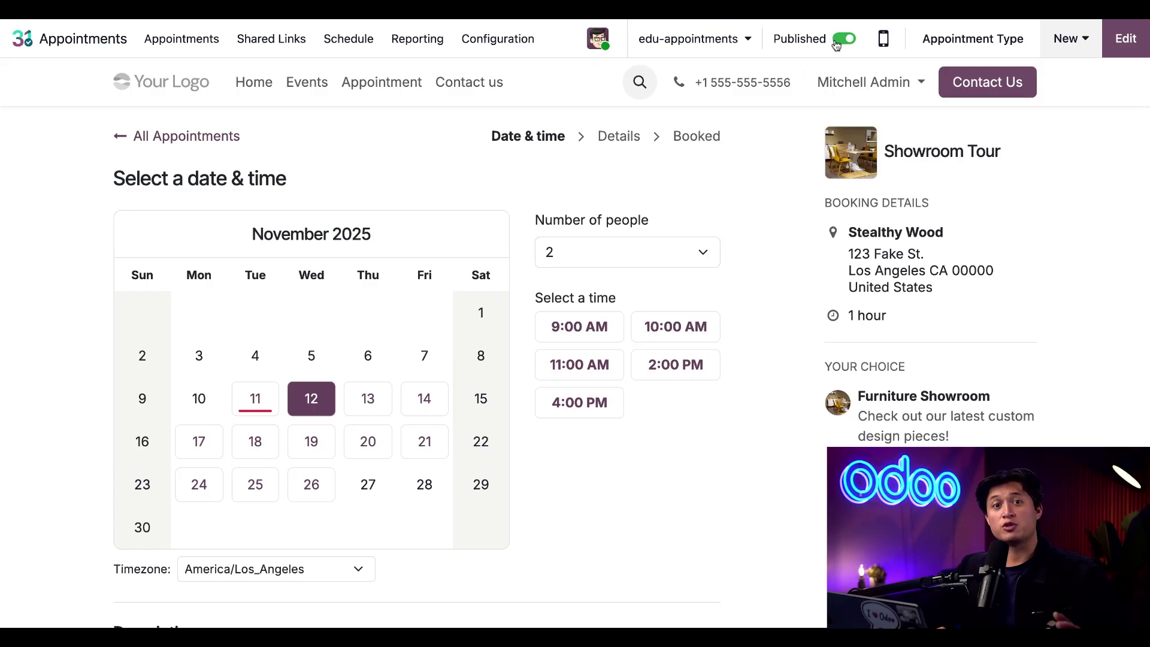